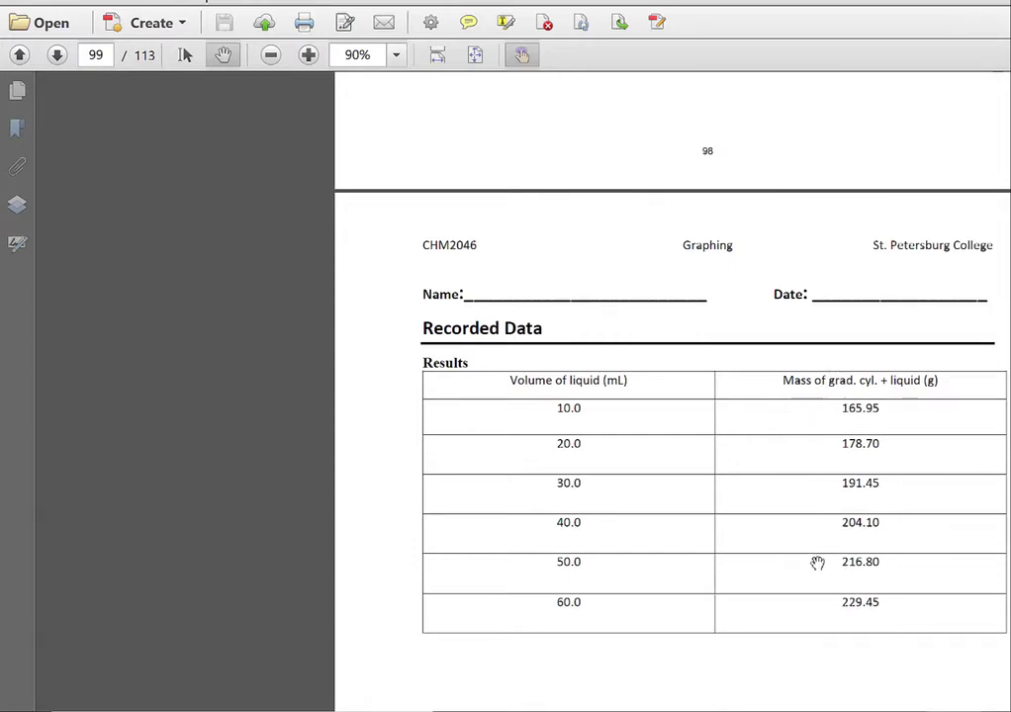
Step: Review the Recorded Data table and the graph preparation and axis increment sections of the Graphing lab on pages 99 and 100
scroll(819, 578, down, 2)
scroll(819, 564, down, 2)
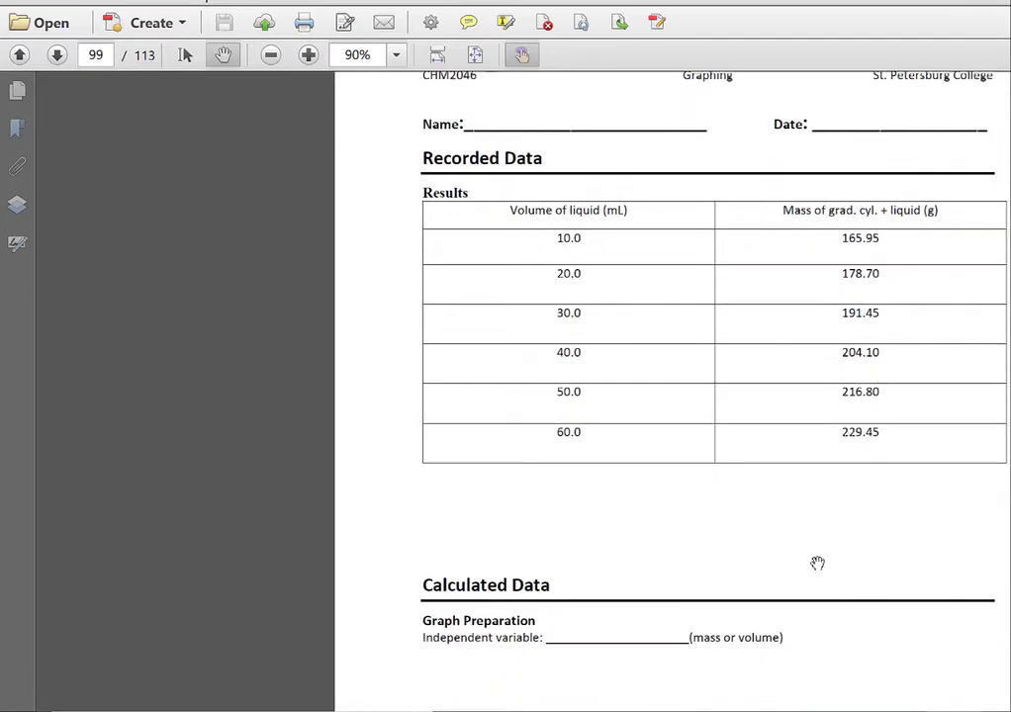
scroll(817, 563, down, 2)
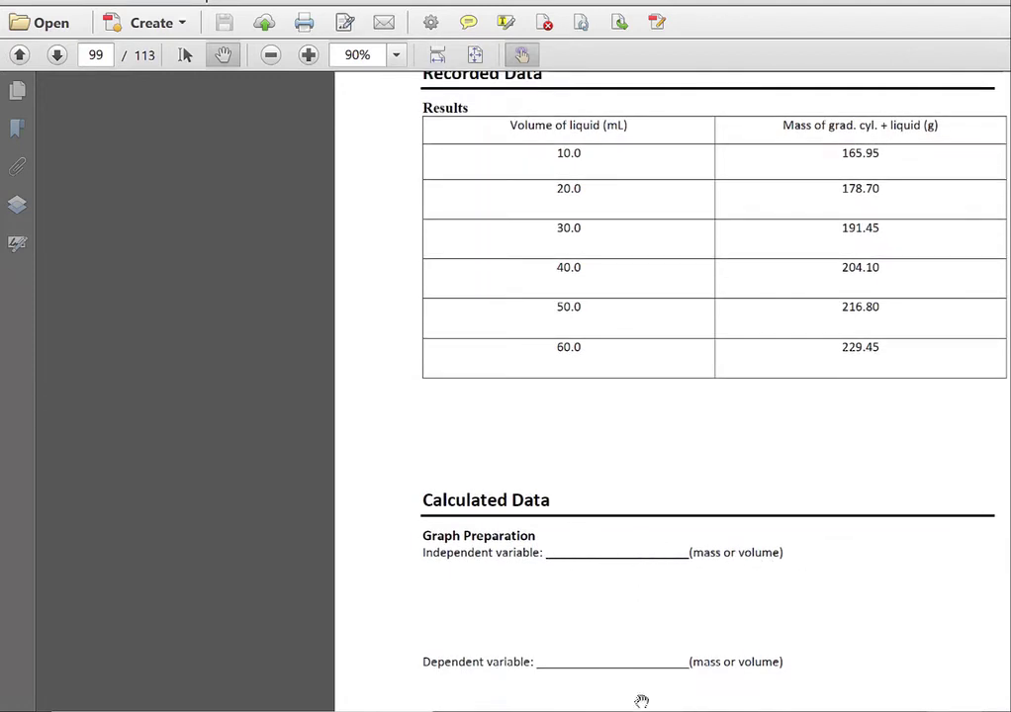
scroll(821, 631, down, 6)
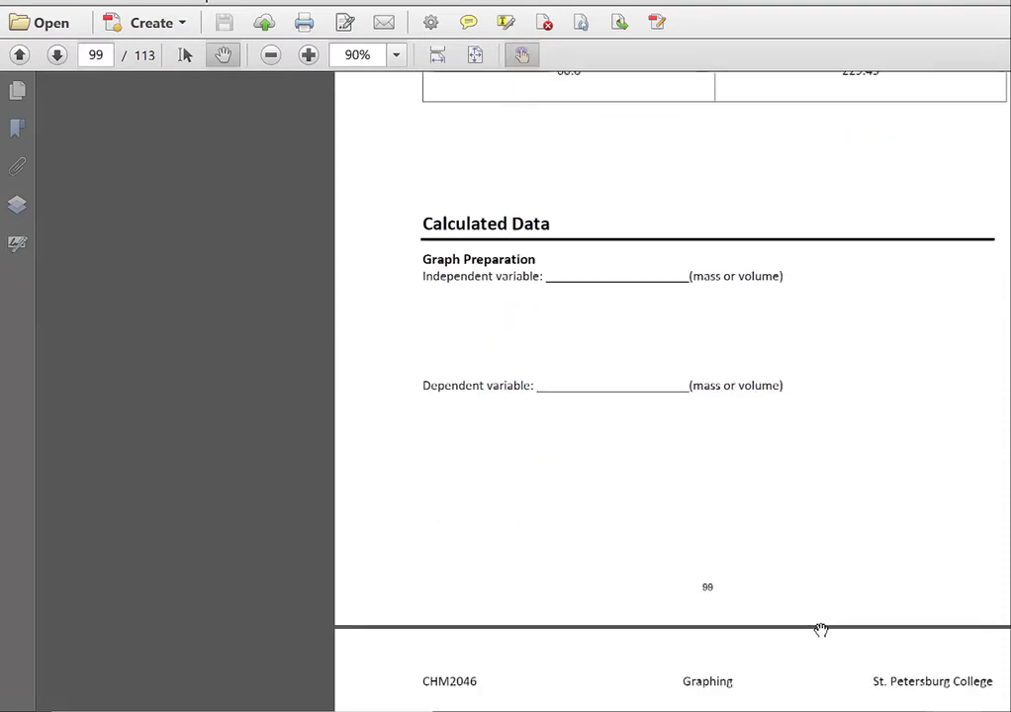
scroll(821, 630, down, 8)
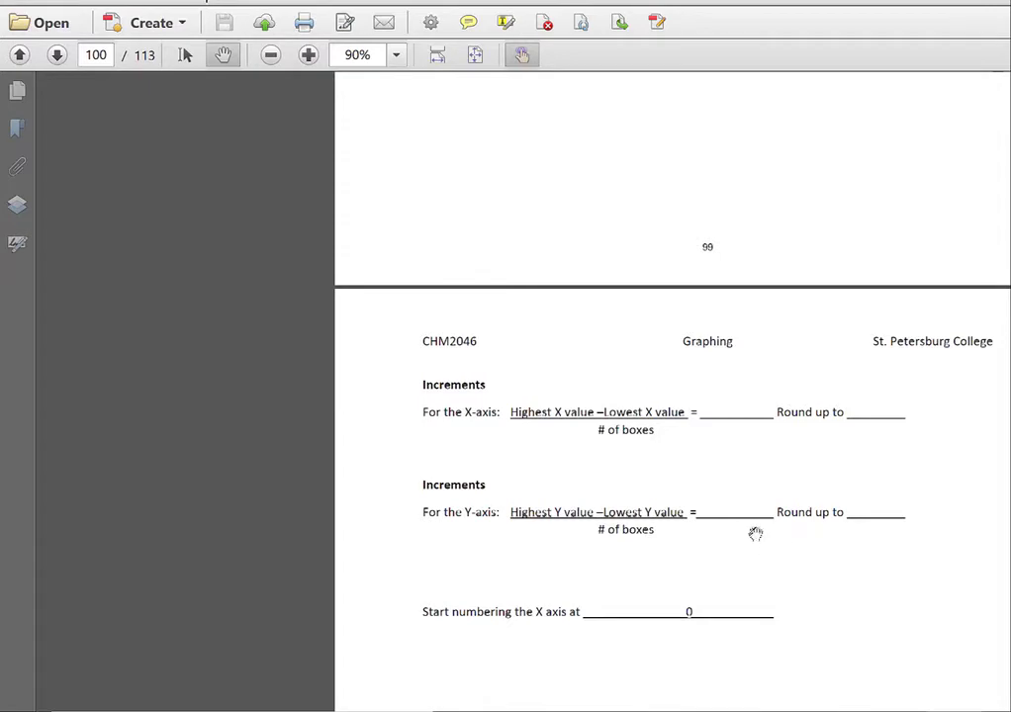
scroll(817, 541, down, 10)
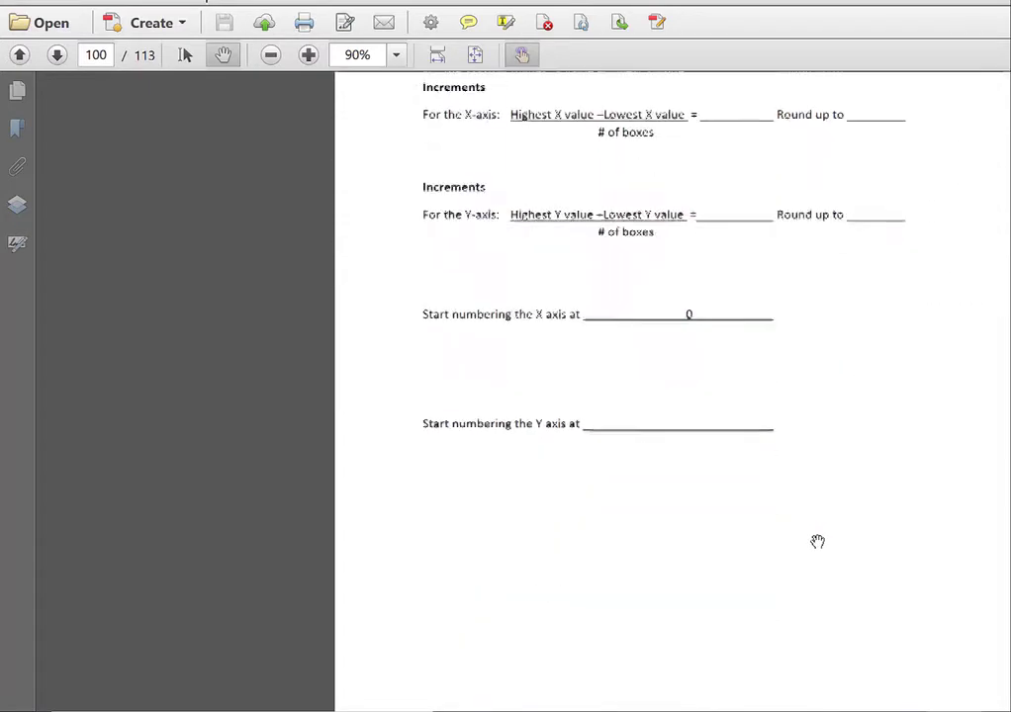
Step: Examine the blank graph grid and its titling and best-fit line instruction on page 101
scroll(817, 541, down, 15)
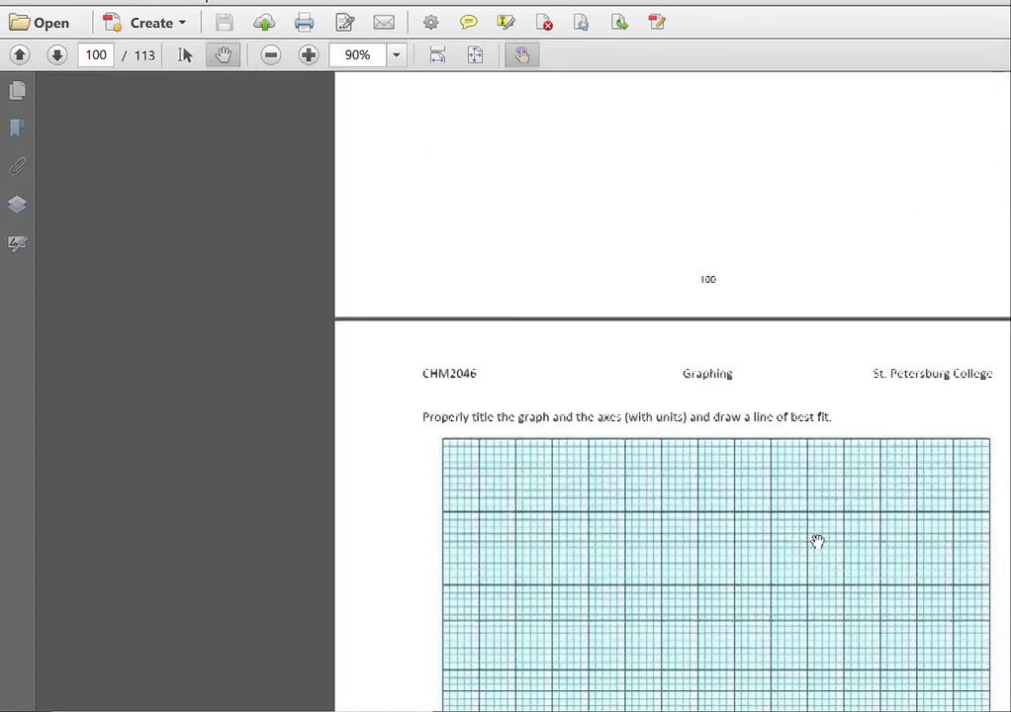
scroll(817, 541, down, 14)
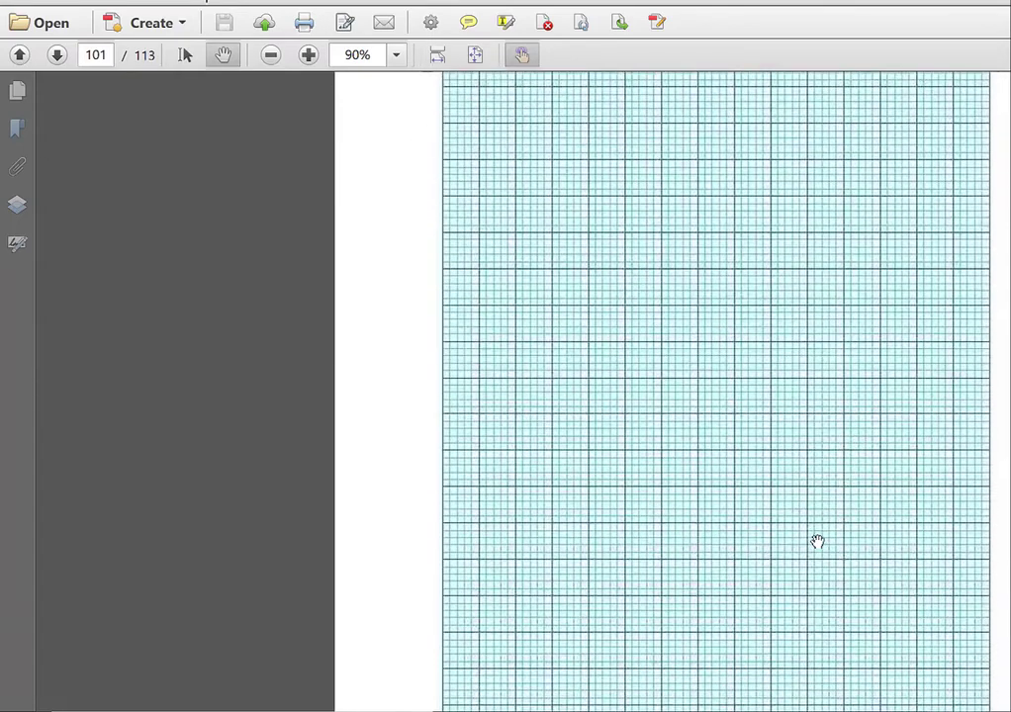
scroll(817, 541, down, 3)
scroll(817, 541, up, 8)
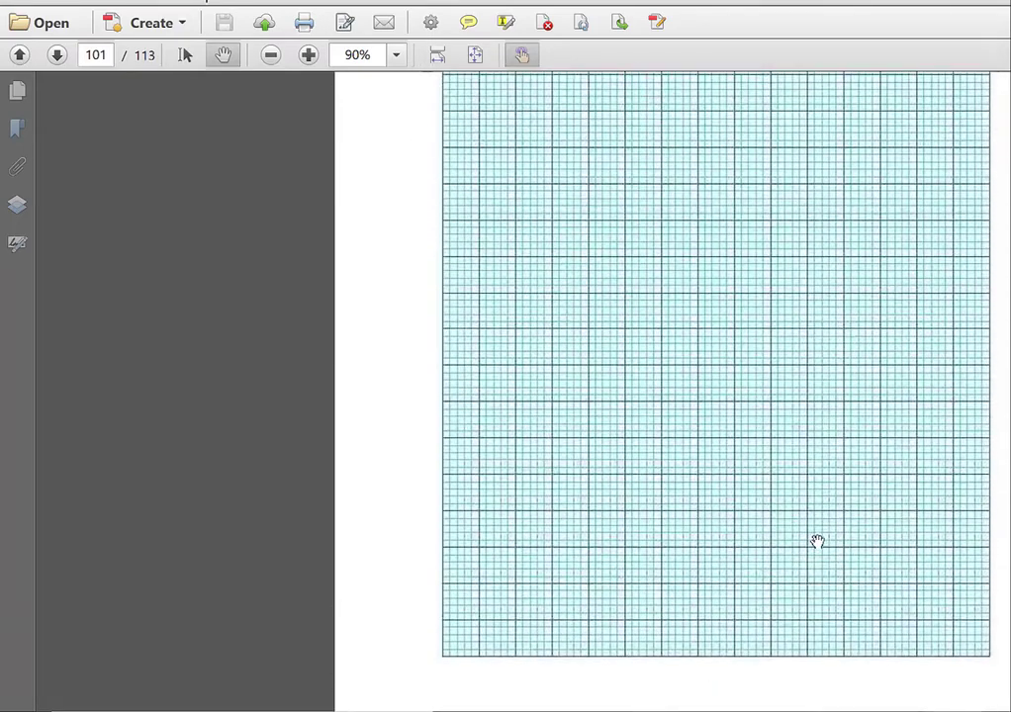
scroll(817, 541, up, 3)
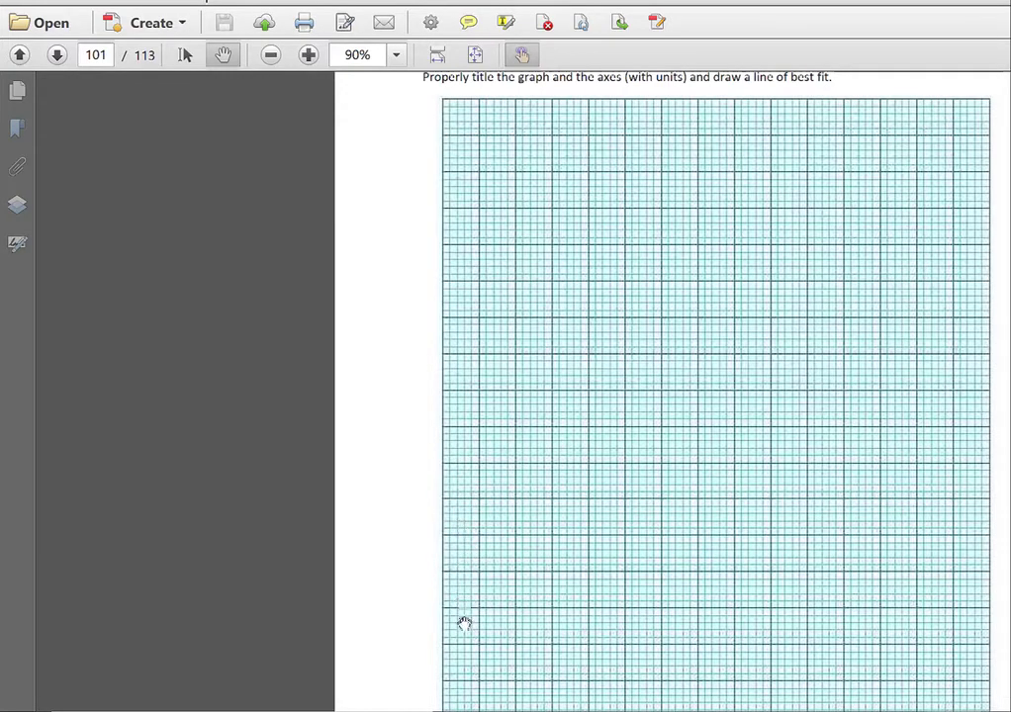
scroll(410, 641, down, 1)
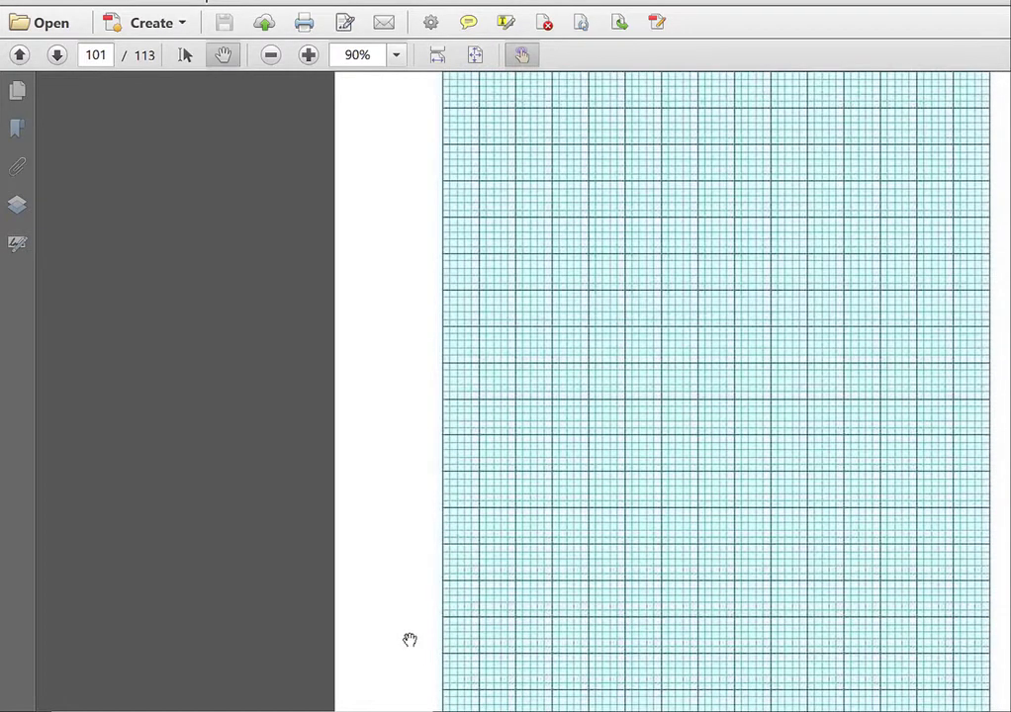
scroll(410, 641, down, 1)
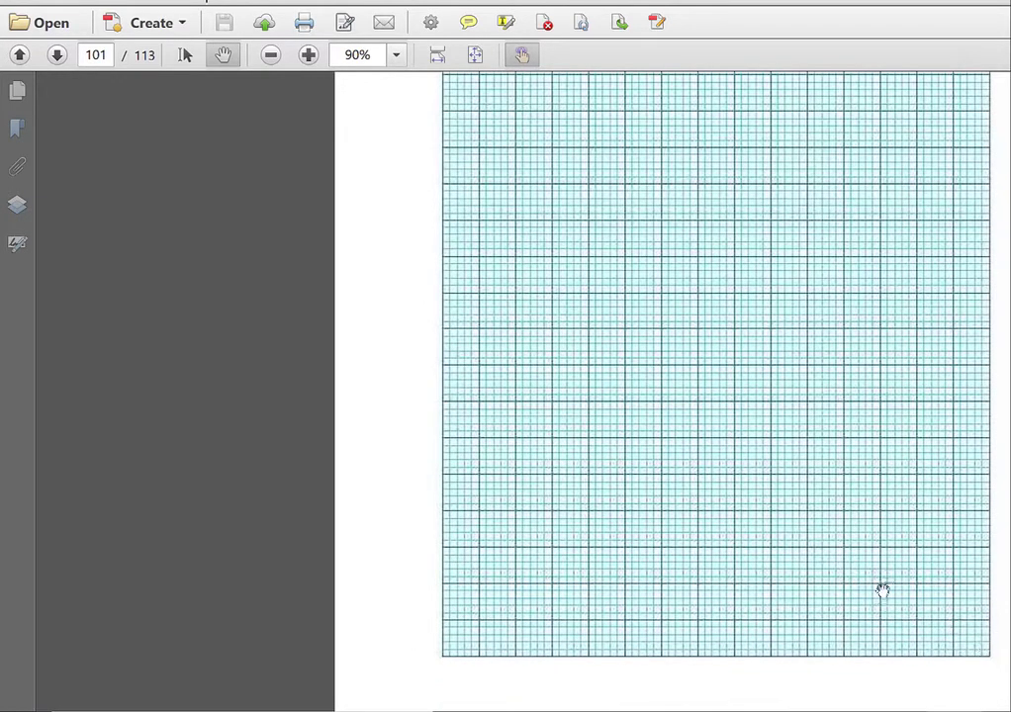
Step: Read the slope, y-intercept and line equation blanks on page 102 of the lab manual
scroll(928, 544, down, 3)
scroll(928, 544, down, 2)
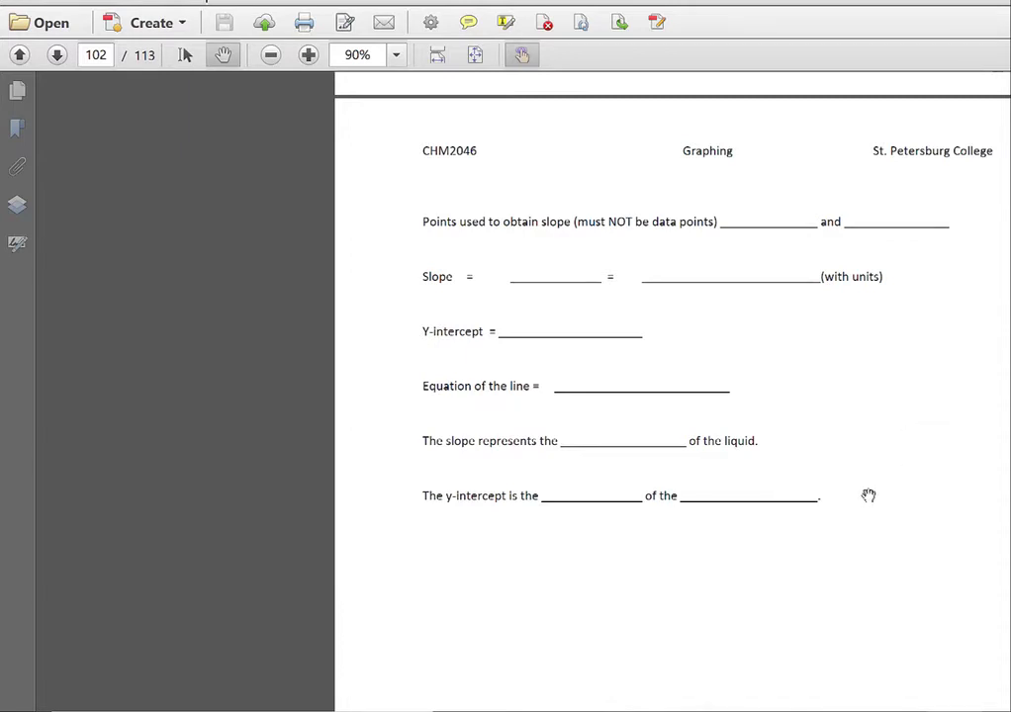
scroll(916, 383, up, 1)
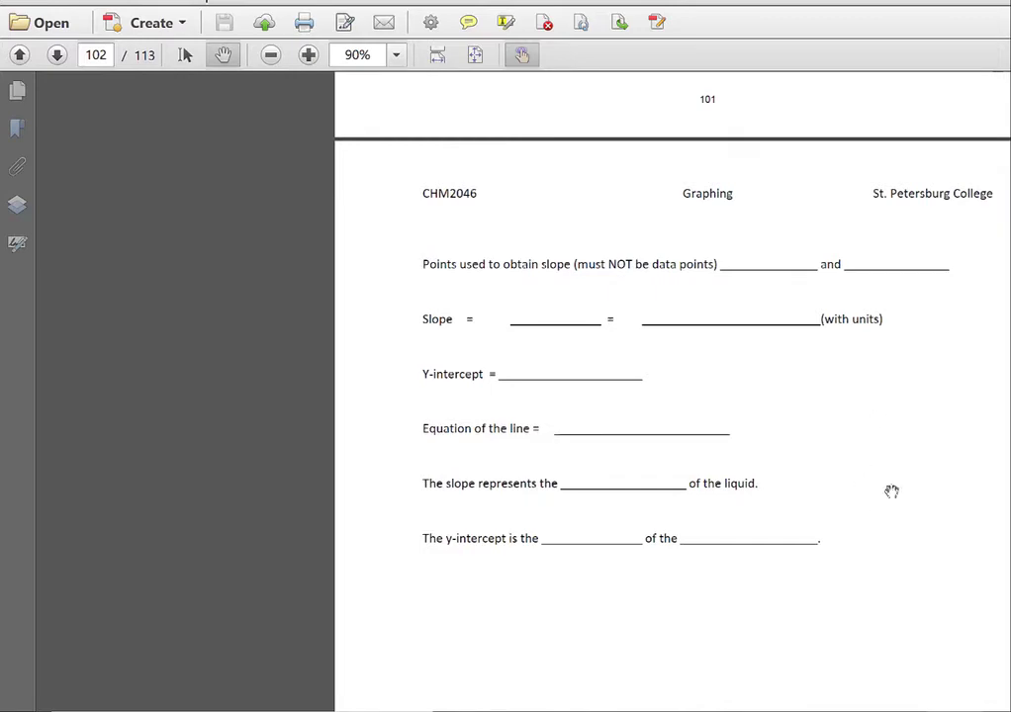
scroll(893, 501, down, 3)
scroll(893, 502, down, 13)
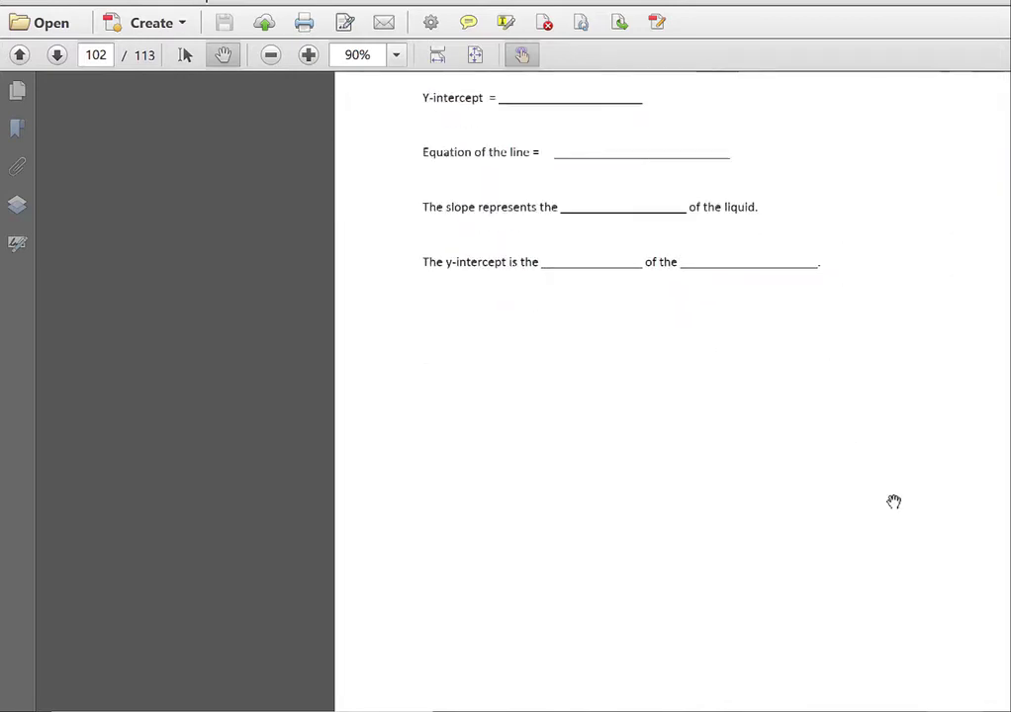
Step: Read the Post-Lab Questions 1 to 7 and the Hours Studying and Exam Grade table on pages 103 and 104
scroll(893, 502, down, 6)
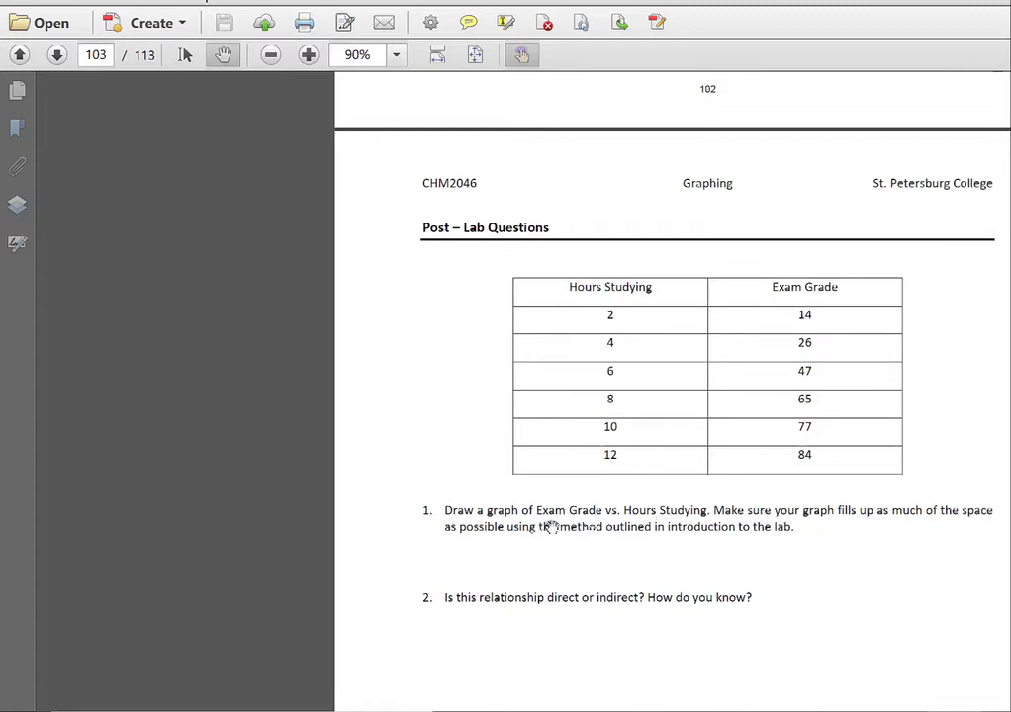
scroll(791, 553, down, 1)
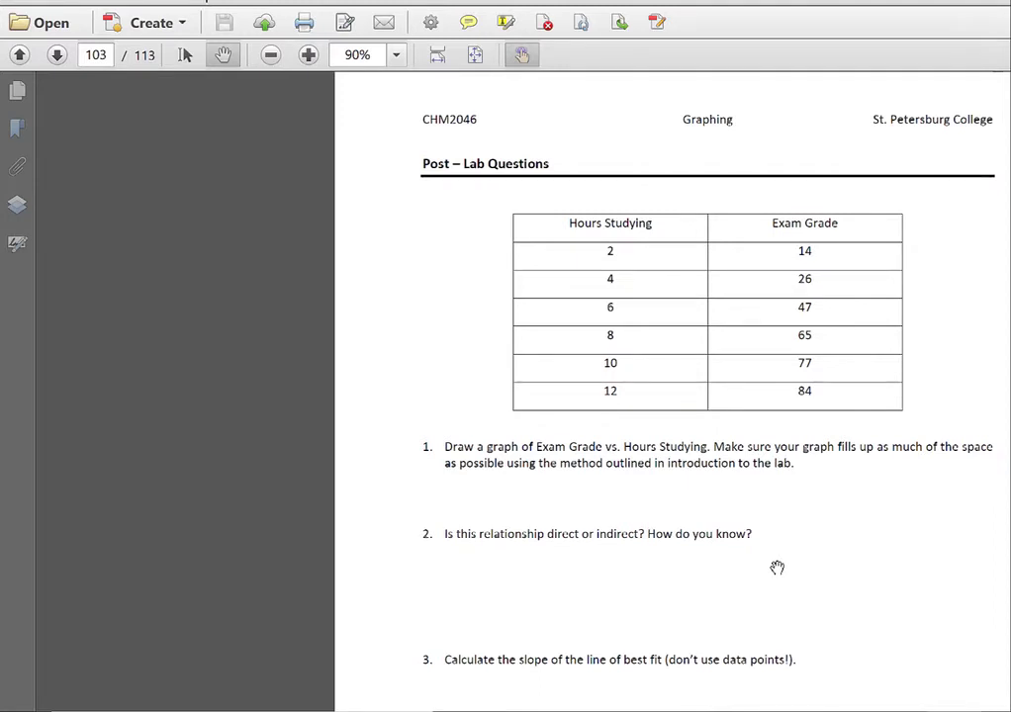
scroll(777, 567, down, 4)
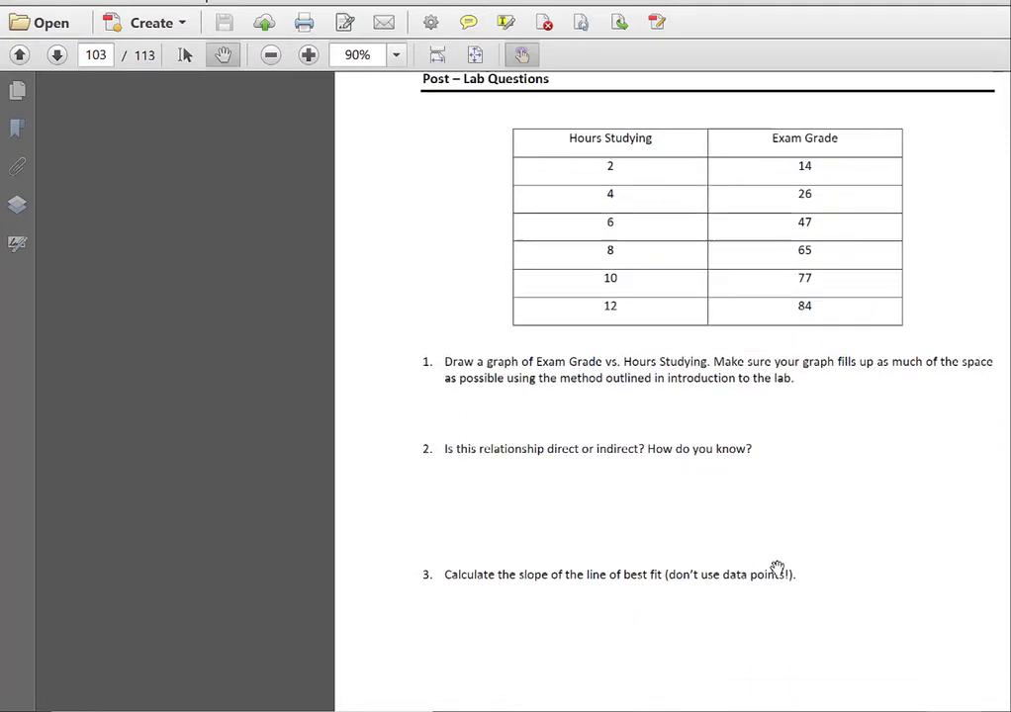
scroll(778, 553, down, 2)
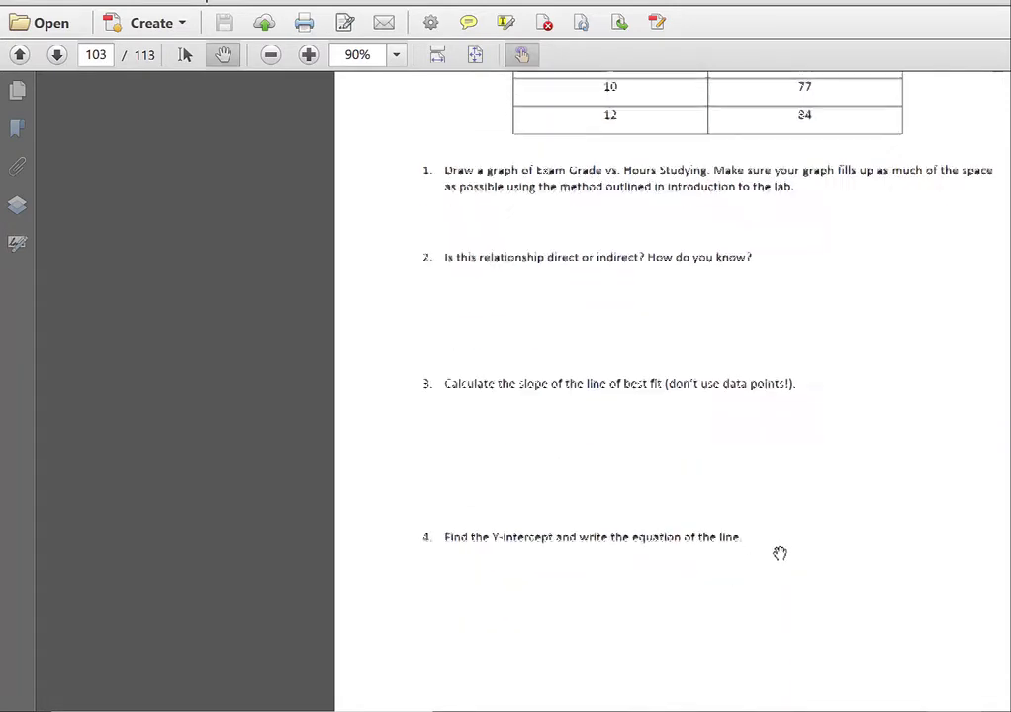
scroll(800, 548, down, 12)
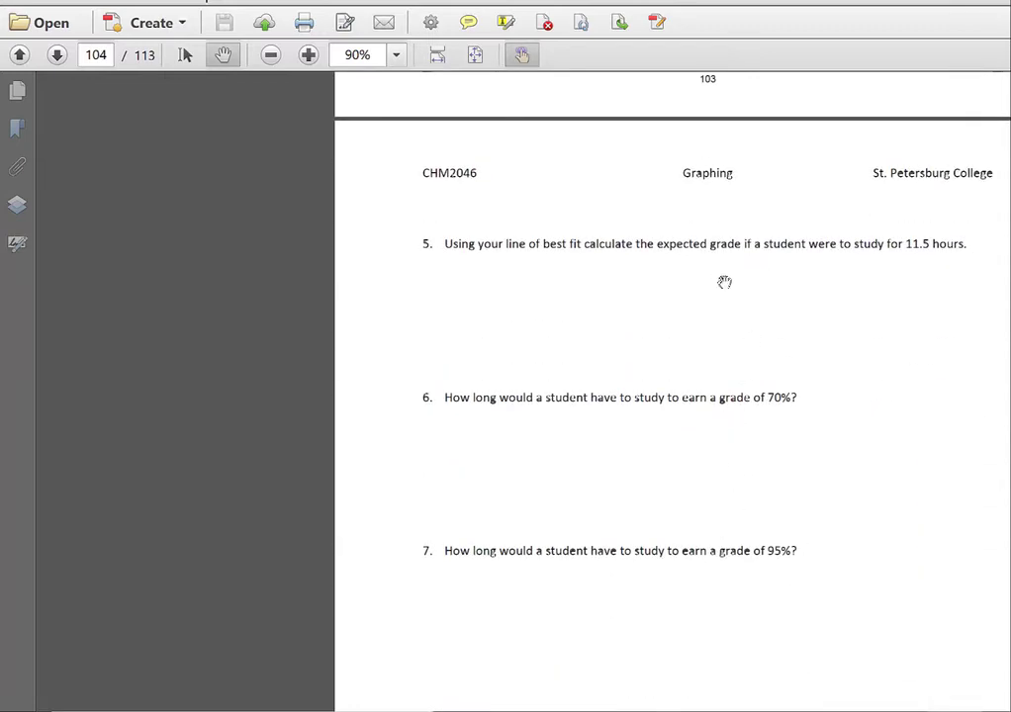
scroll(722, 613, down, 3)
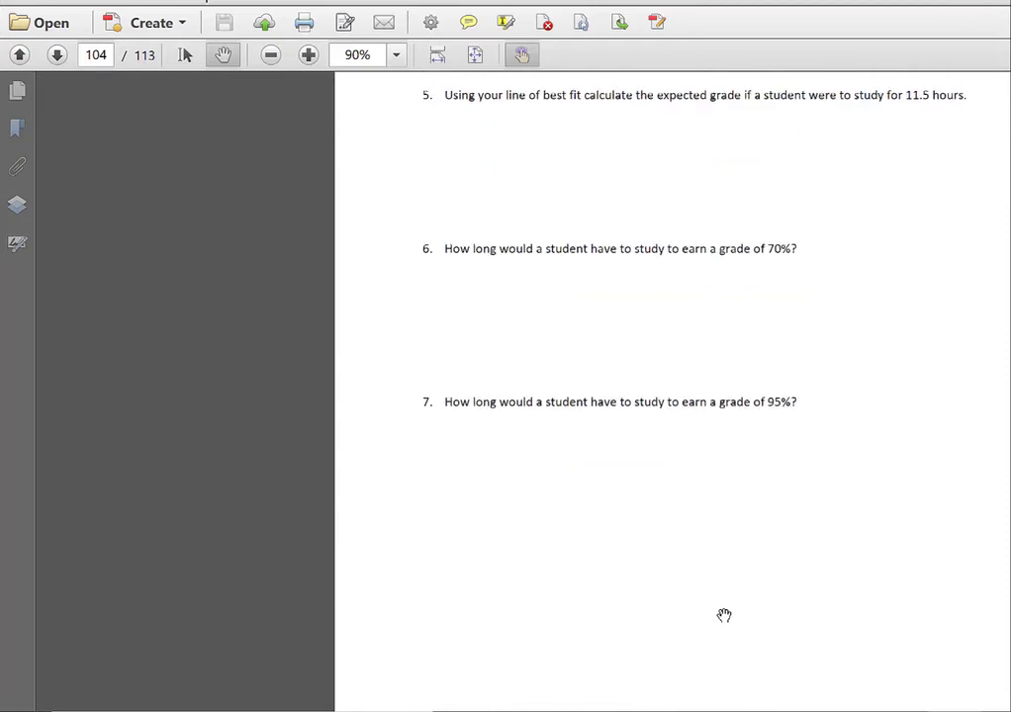
scroll(722, 614, up, 1)
scroll(724, 615, up, 10)
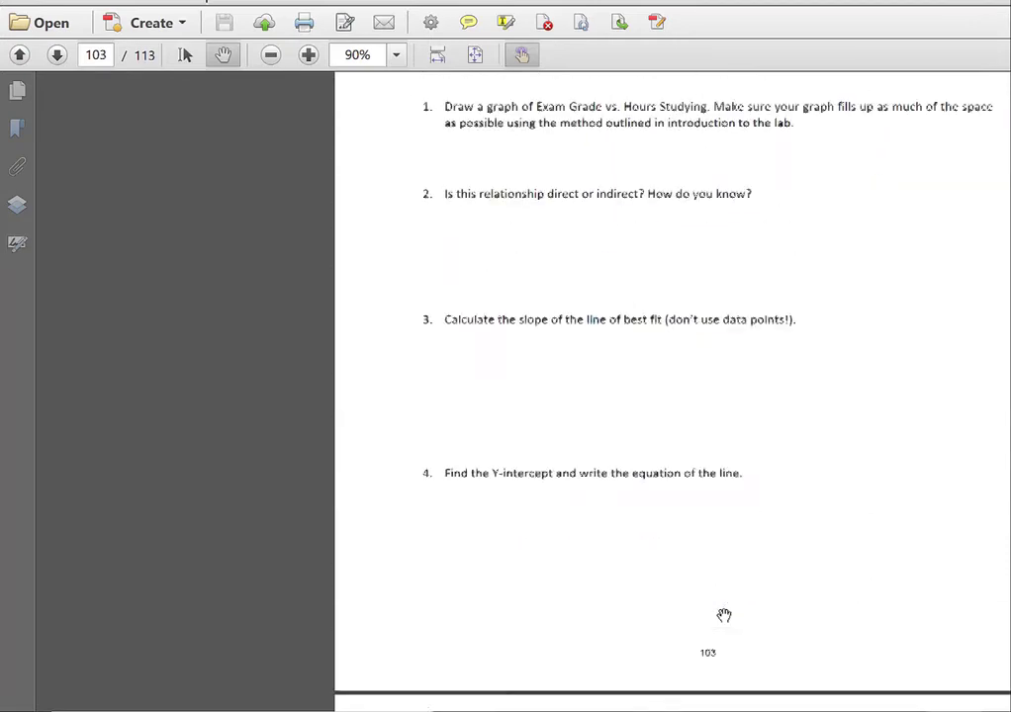
scroll(723, 615, up, 2)
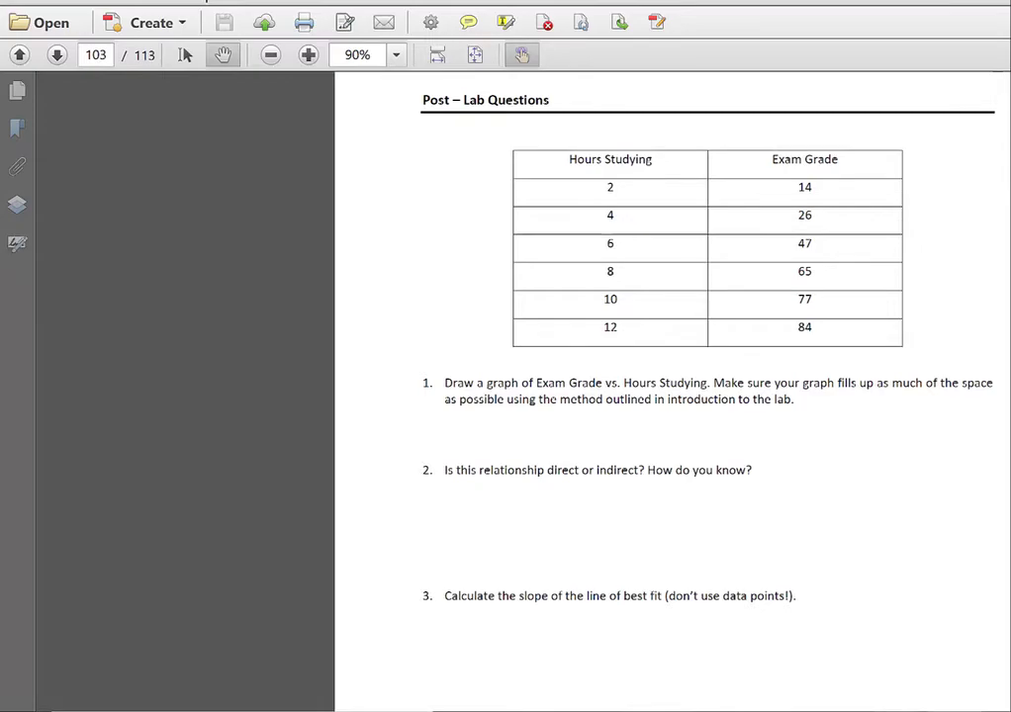
Step: Switch to the blank Excel workbook and enter the column headings X in A1 and Y in B1
click(898, 709)
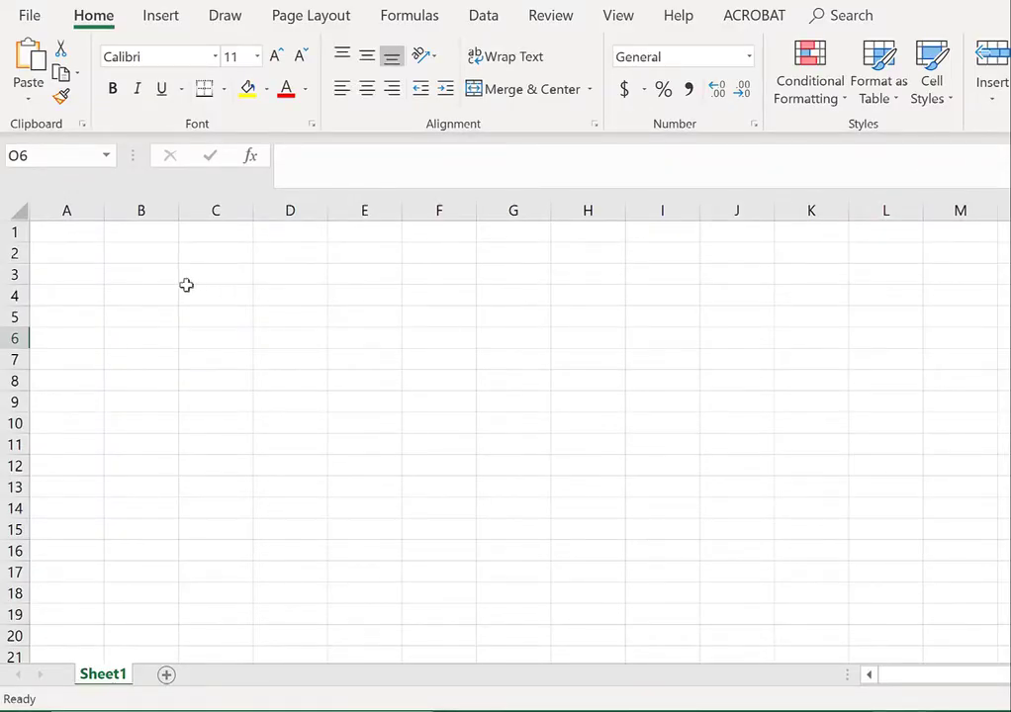
click(75, 232)
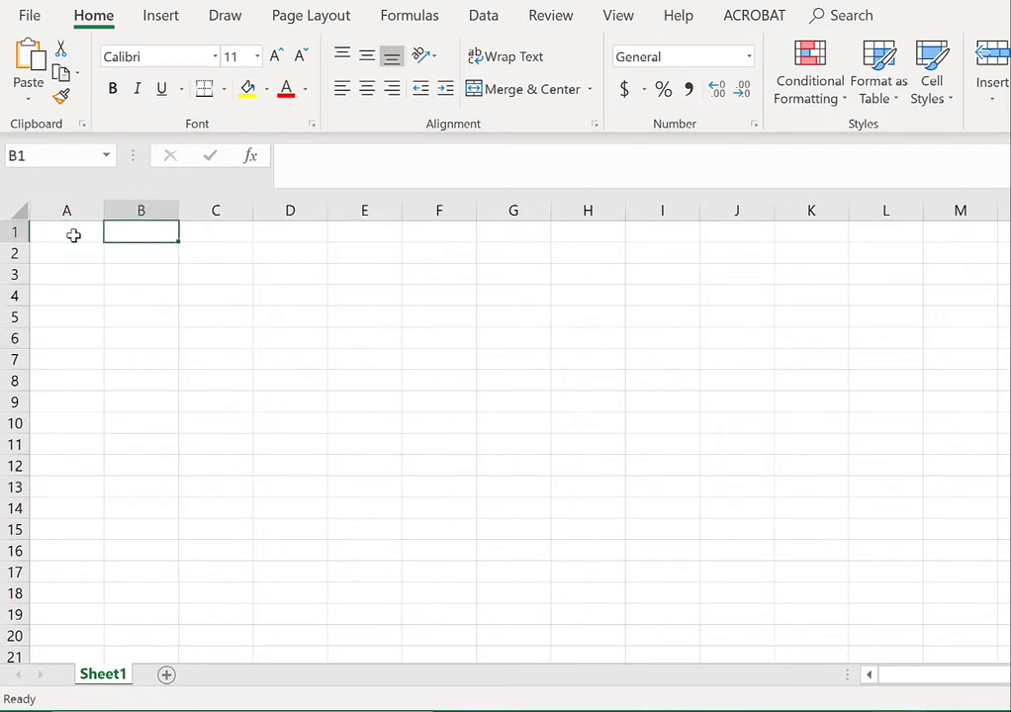
click(73, 236)
text(X)
key(Tab)
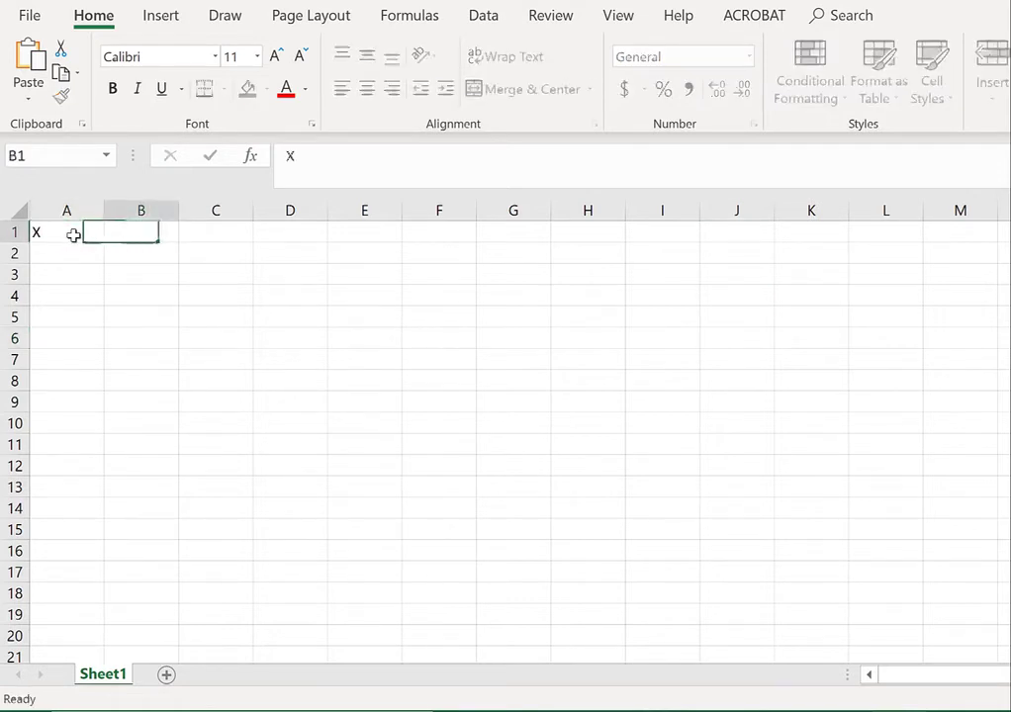
text(Y)
key(Return)
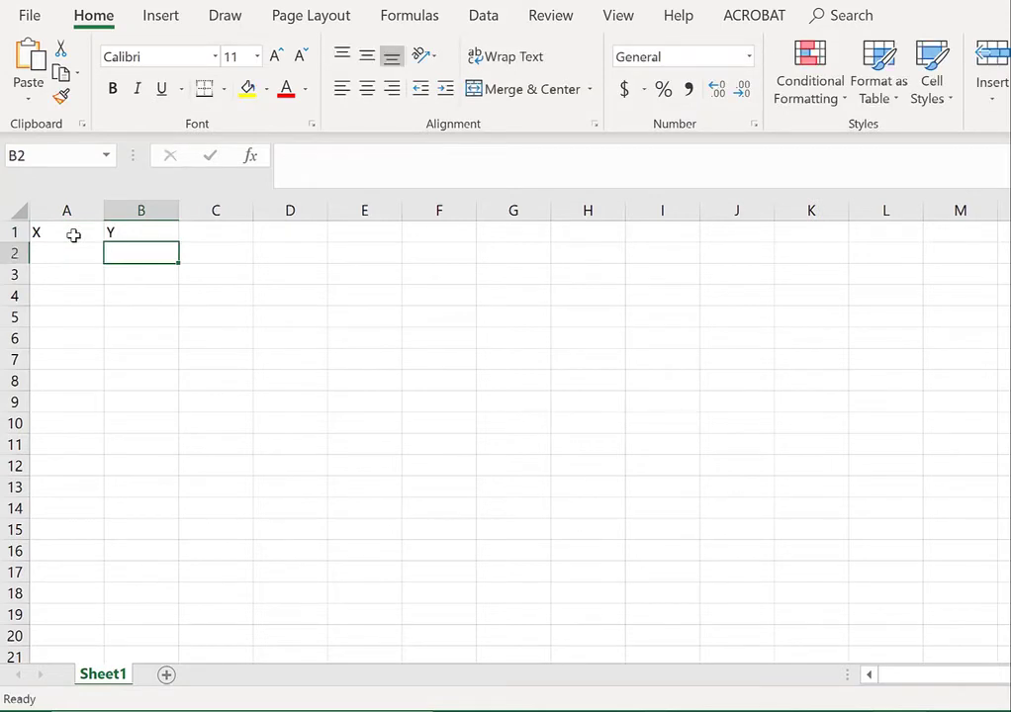
Step: Fill the X column in A2:A6 with the values 2, 3, 4, 5 and 6
key(Left)
text(2)
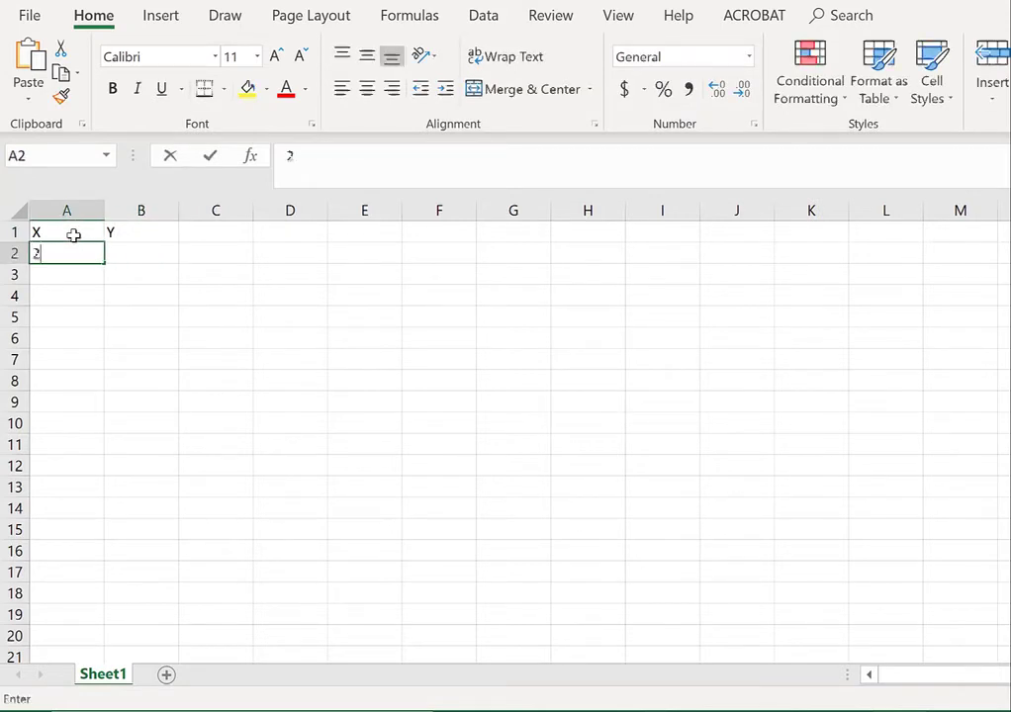
key(Return)
text(3)
key(Return)
text(4)
key(Return)
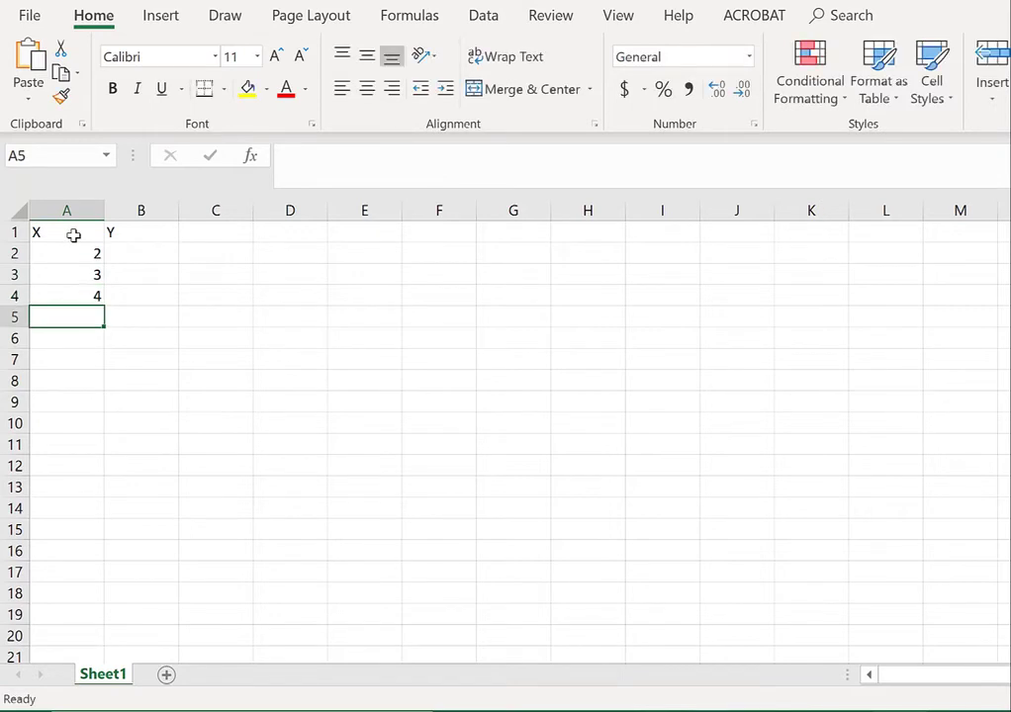
text(5)
key(Return)
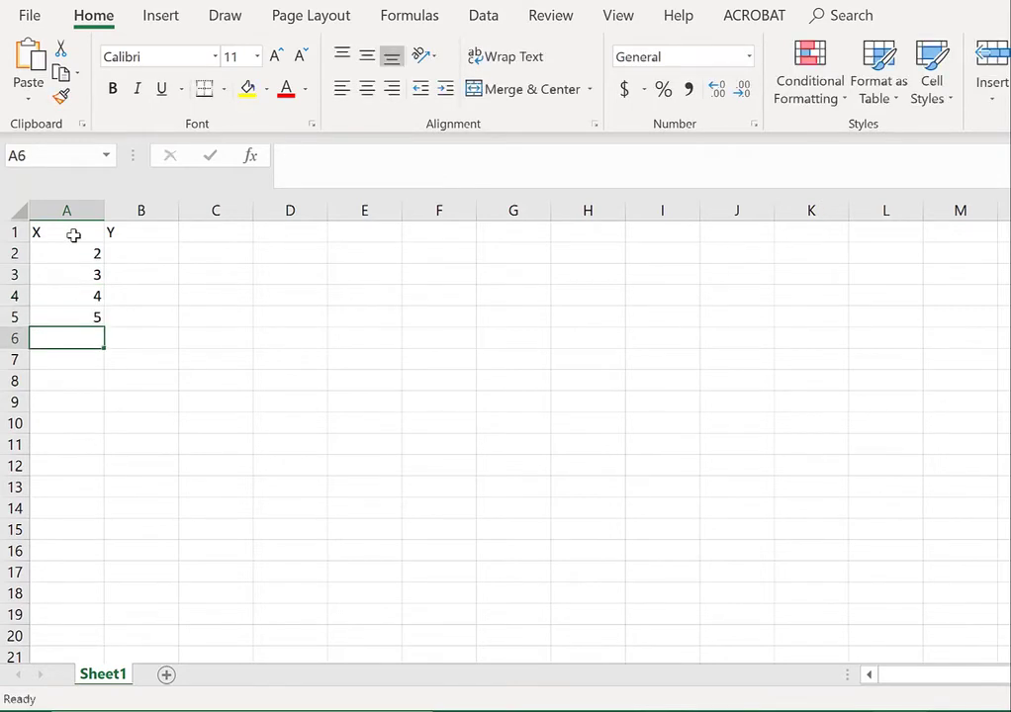
text(6)
key(Return)
Step: Fill the Y column in B2:B6 with the values 10, 11, 12, 13 and 15
key(Up)
key(Right)
key(Up)
key(Up)
key(Up)
key(Up)
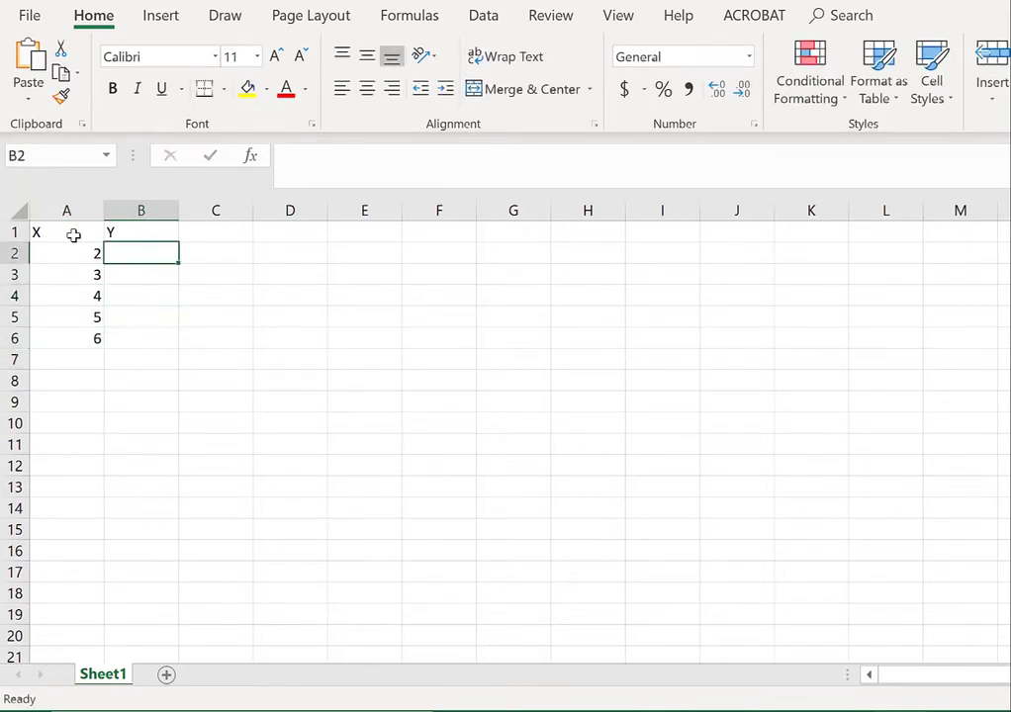
text(10)
key(Return)
text(11)
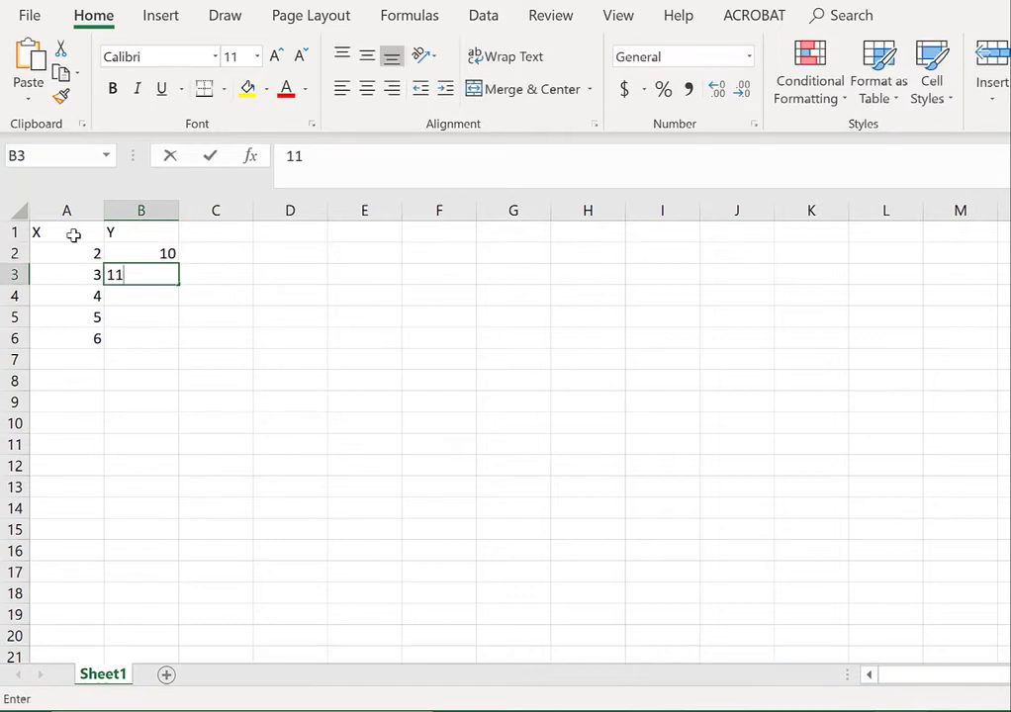
key(Return)
text(12)
key(Return)
text(12)
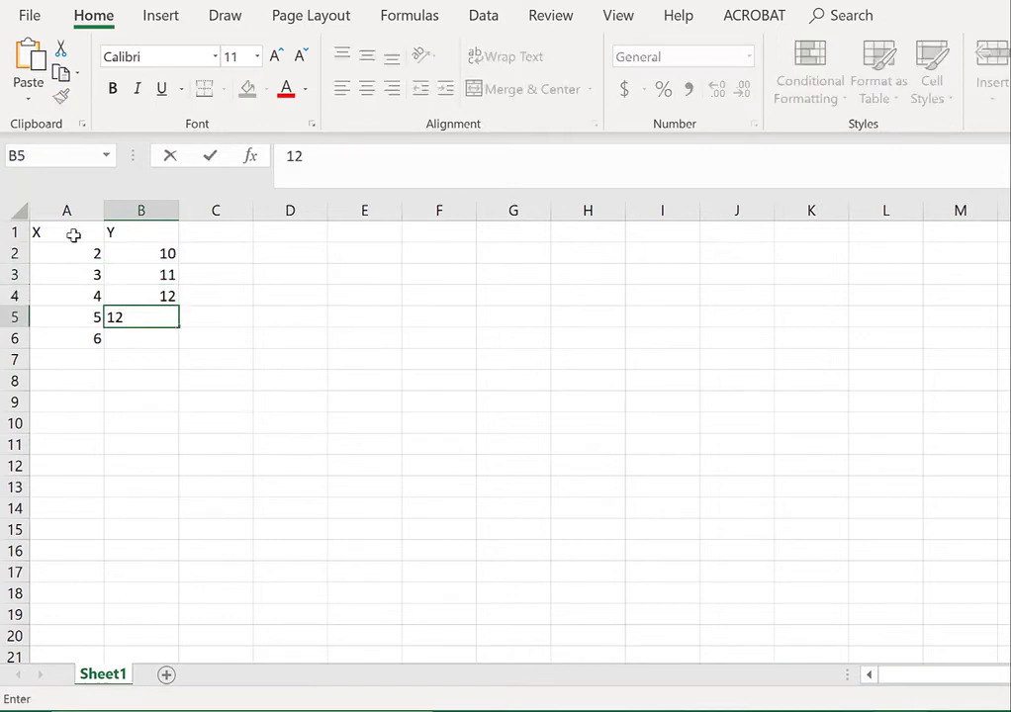
key(BackSpace)
text(3)
key(Return)
text(15)
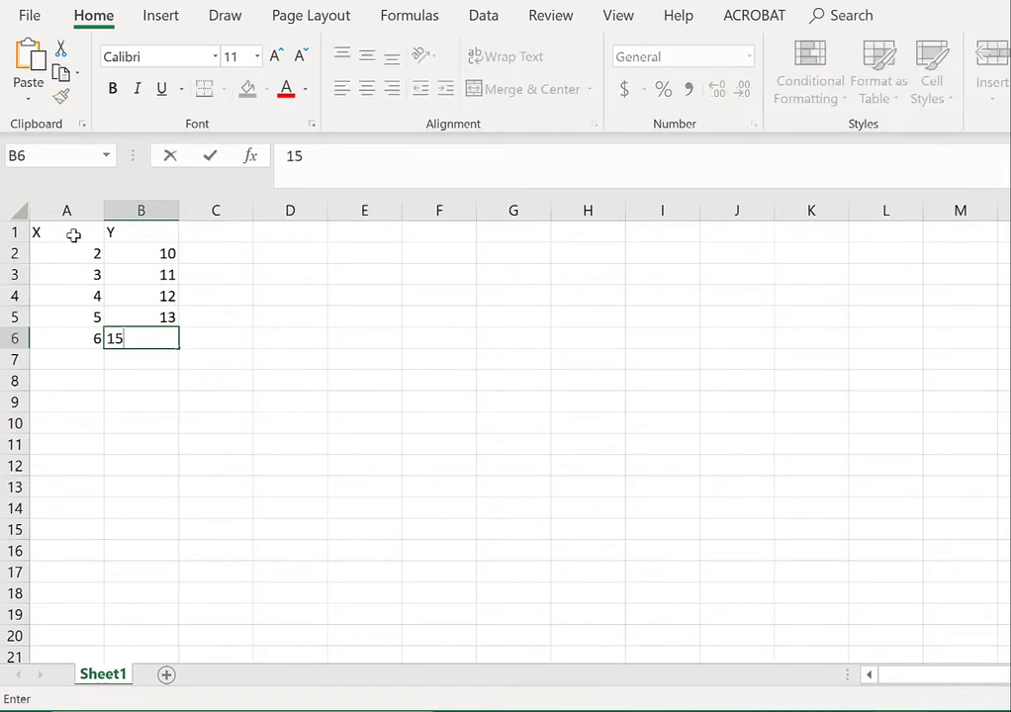
key(Return)
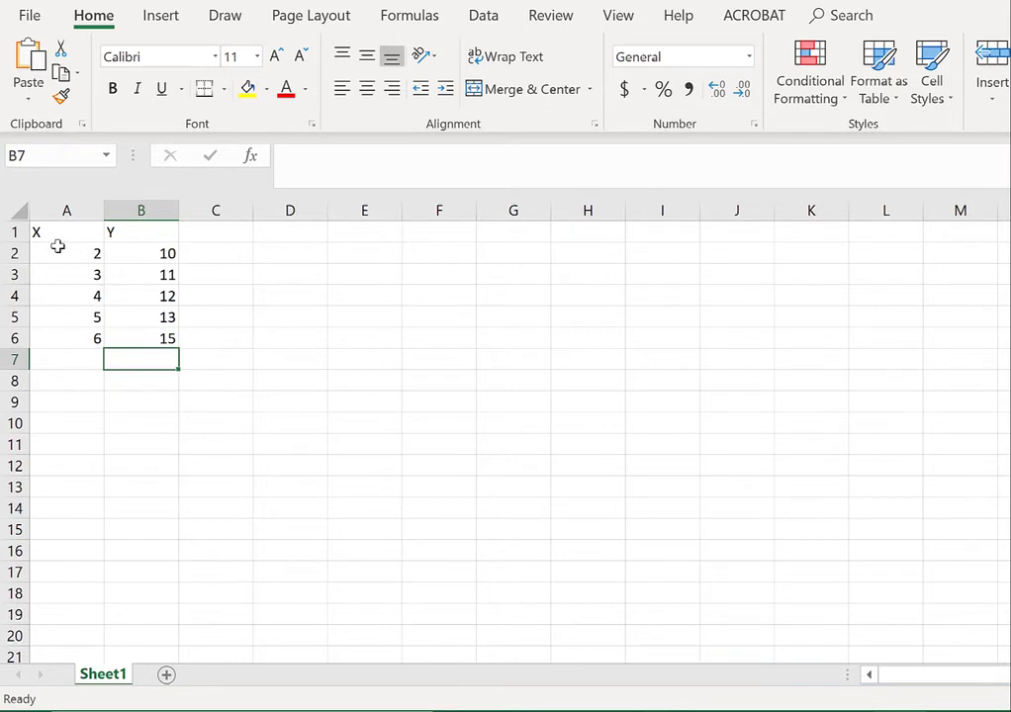
Step: Insert a markers-only scatter chart from the data in A2:B6 and move it closer to the data columns
drag(58, 246, 146, 339)
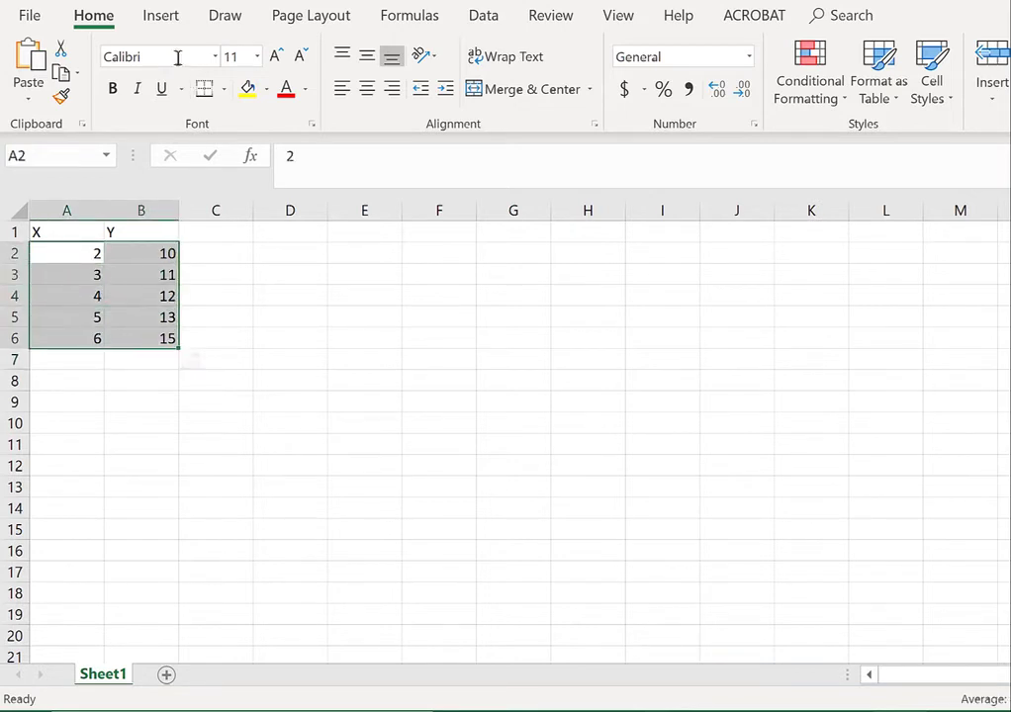
click(160, 14)
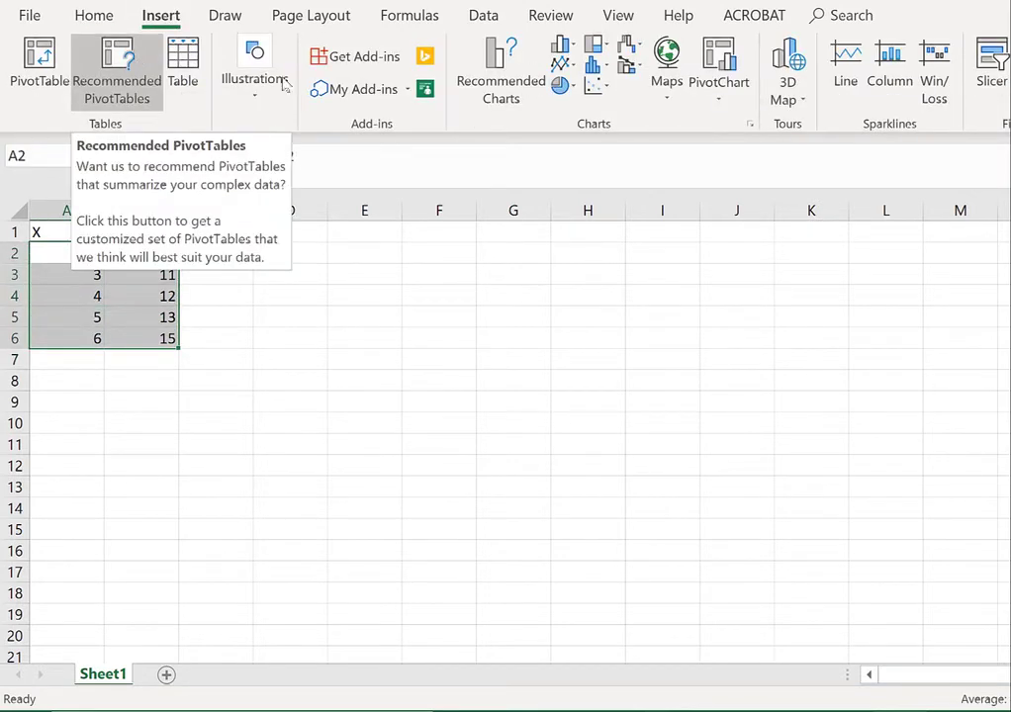
click(603, 89)
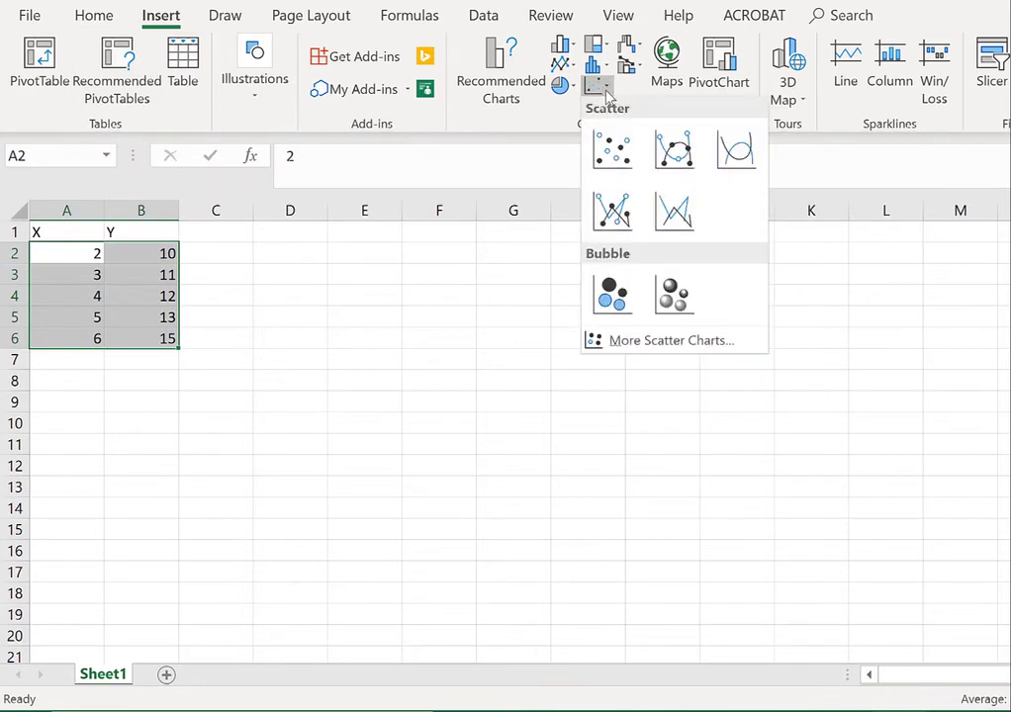
click(624, 154)
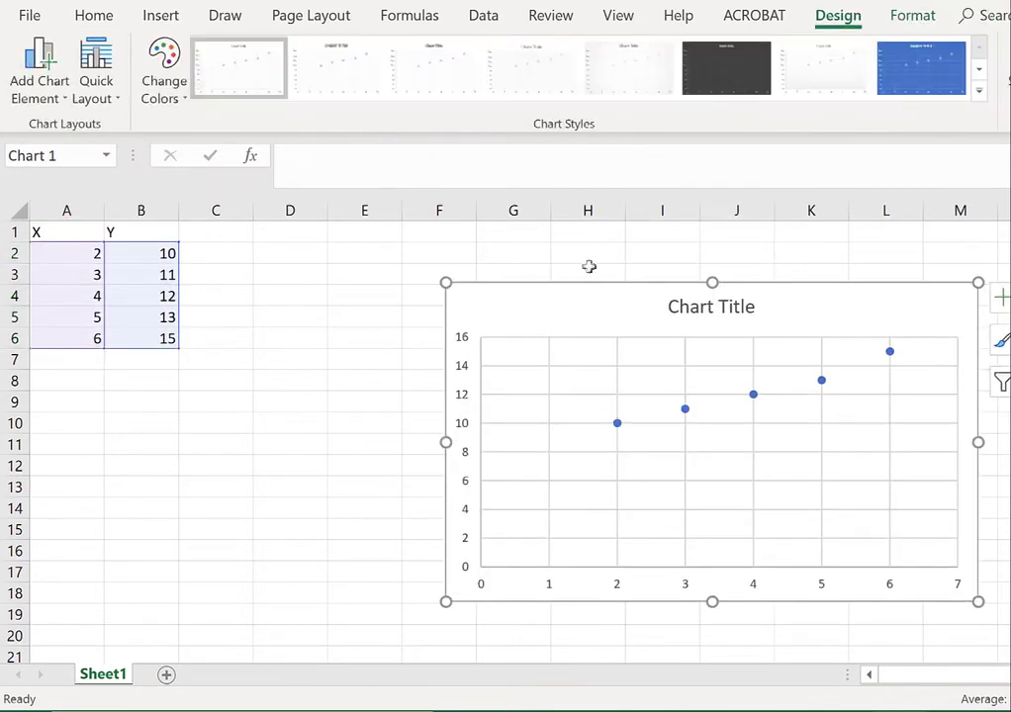
drag(589, 306, 413, 277)
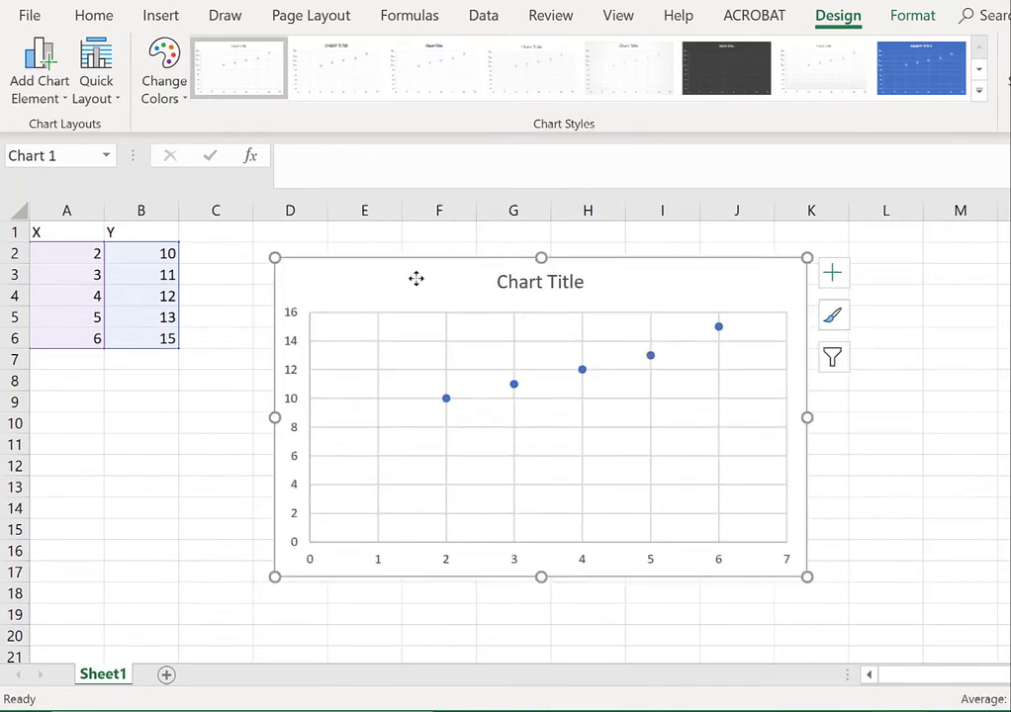
Step: Apply the quick chart layout that has axis titles, a linear trendline, its equation and the R² value
click(96, 79)
click(226, 267)
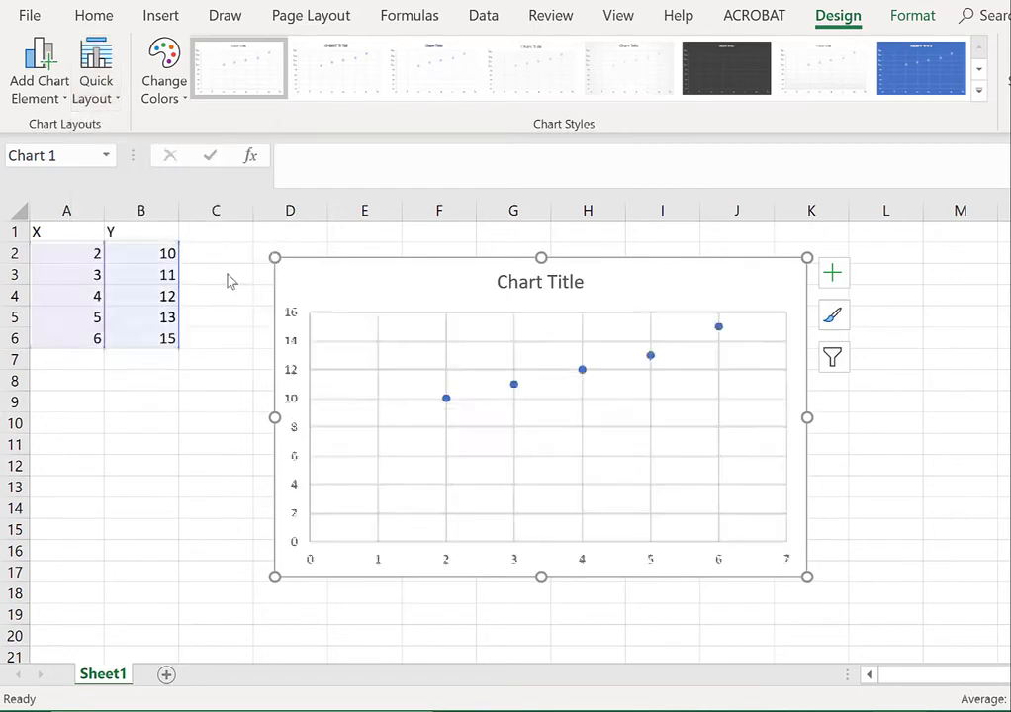
click(95, 77)
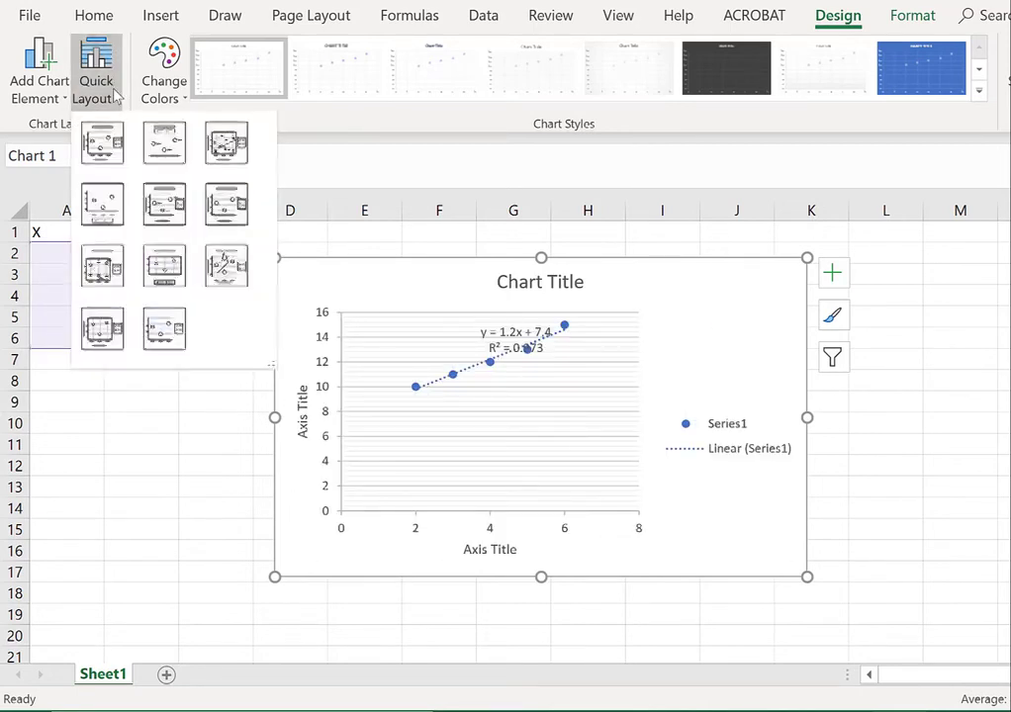
click(227, 281)
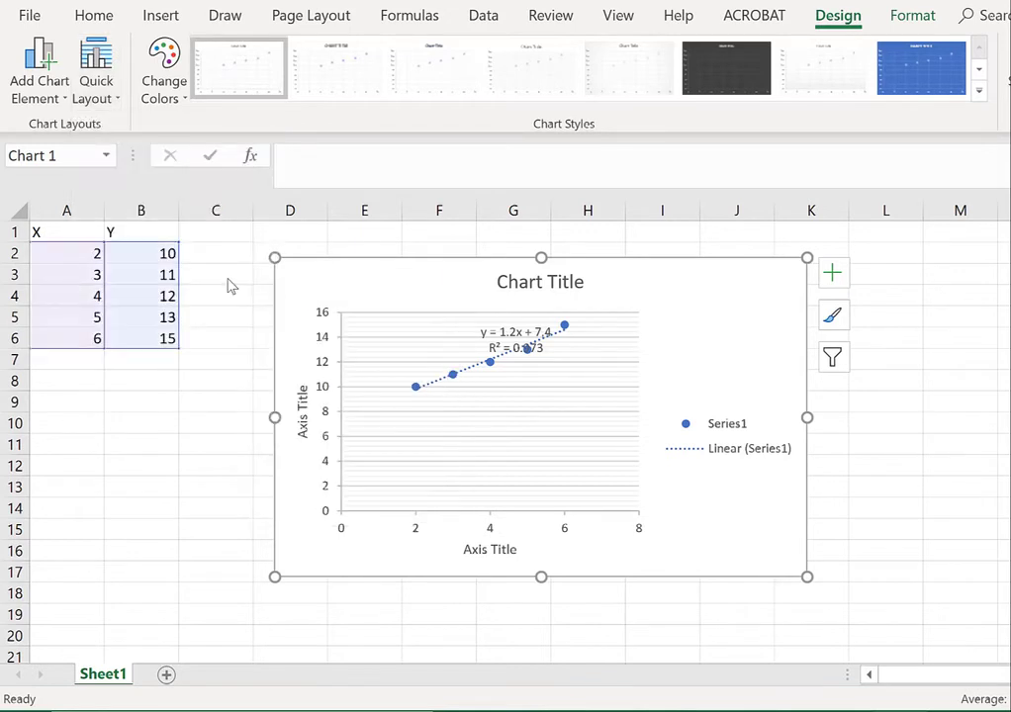
Step: Delete the chart legend listing Series1 and Linear (Series1)
click(521, 339)
click(716, 450)
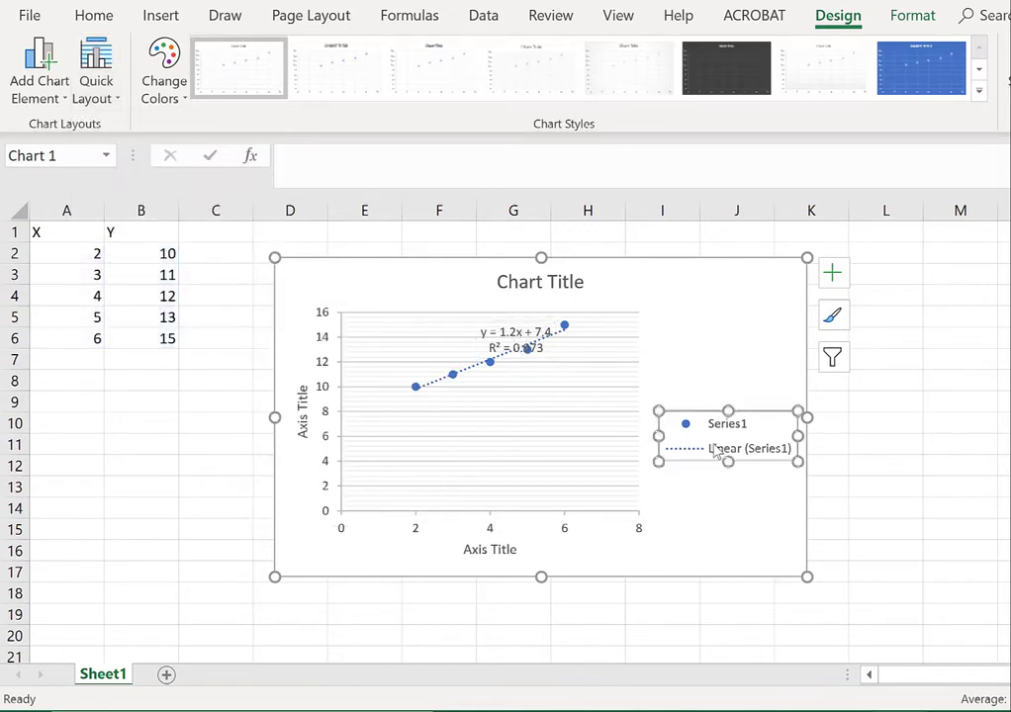
key(Delete)
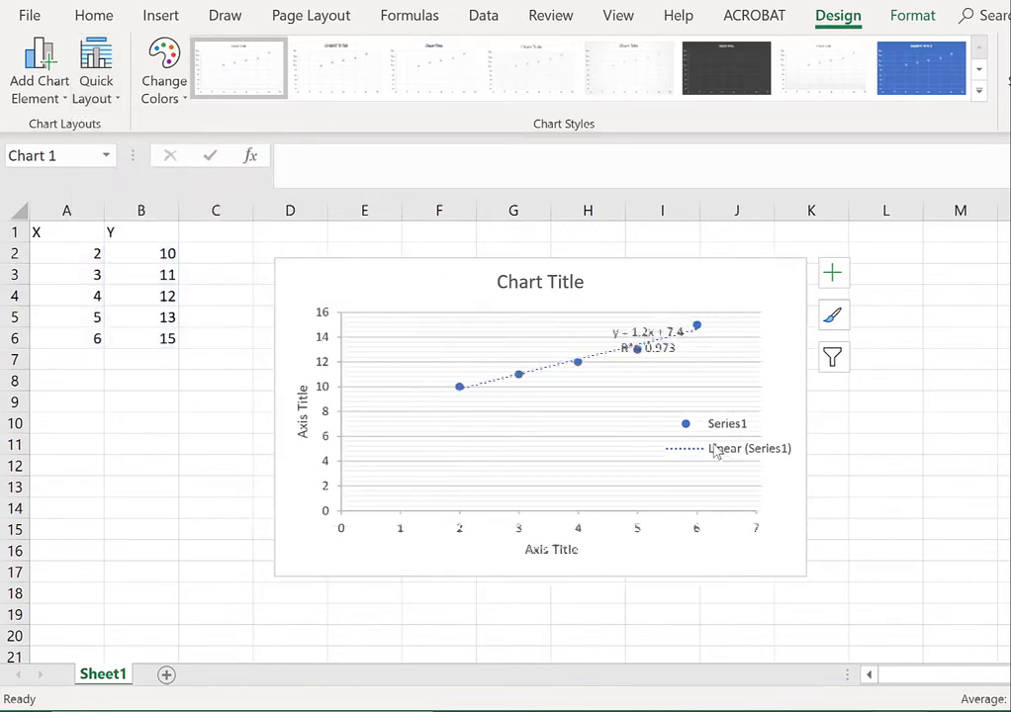
Step: Delete the R² line from the trendline label, keeping only the equation
click(689, 336)
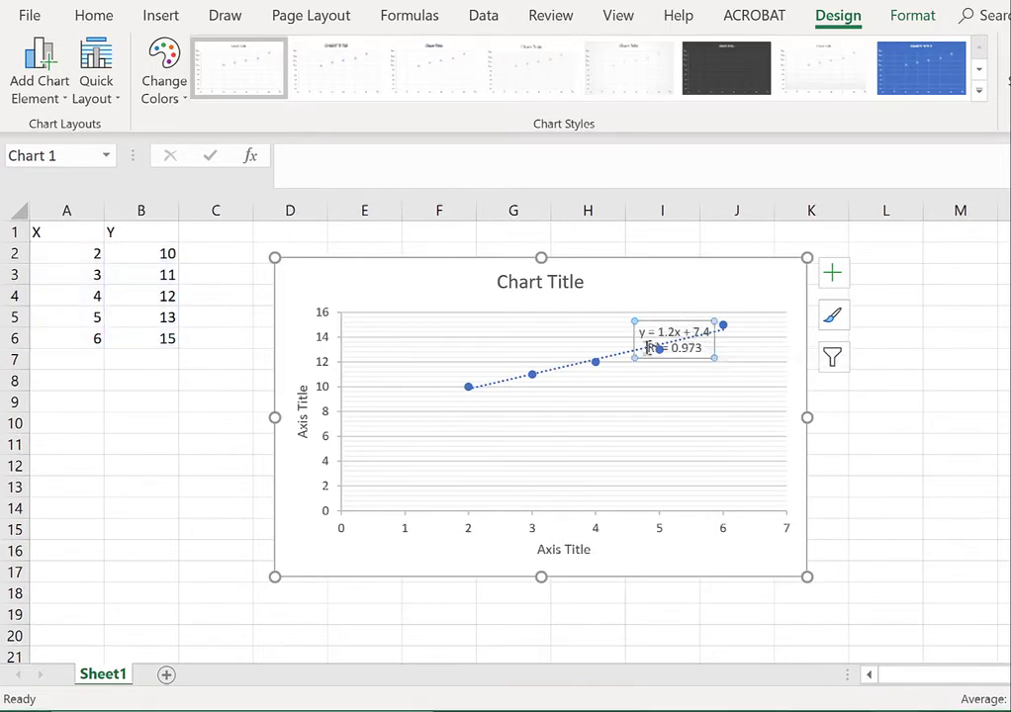
drag(708, 346, 638, 348)
key(Delete)
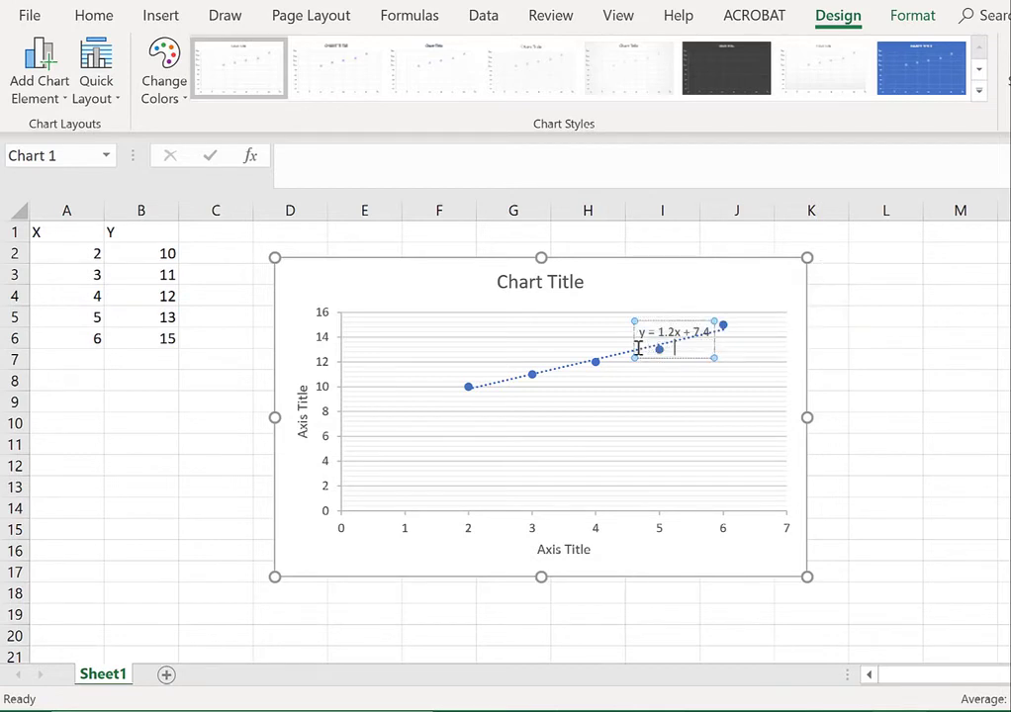
click(711, 424)
click(638, 335)
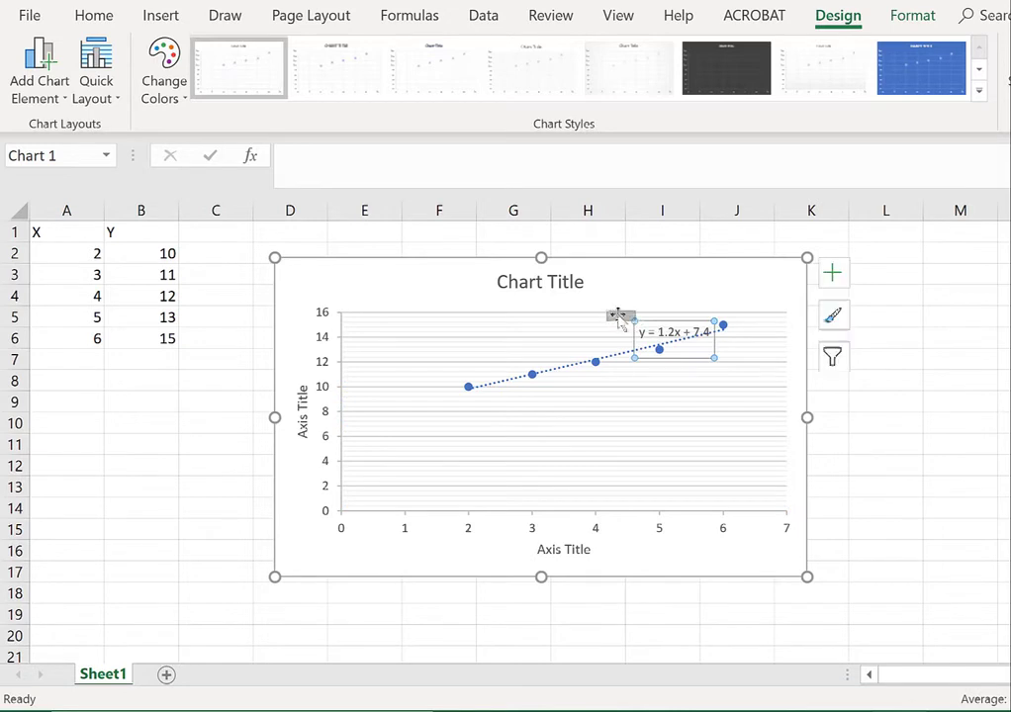
click(687, 356)
click(686, 348)
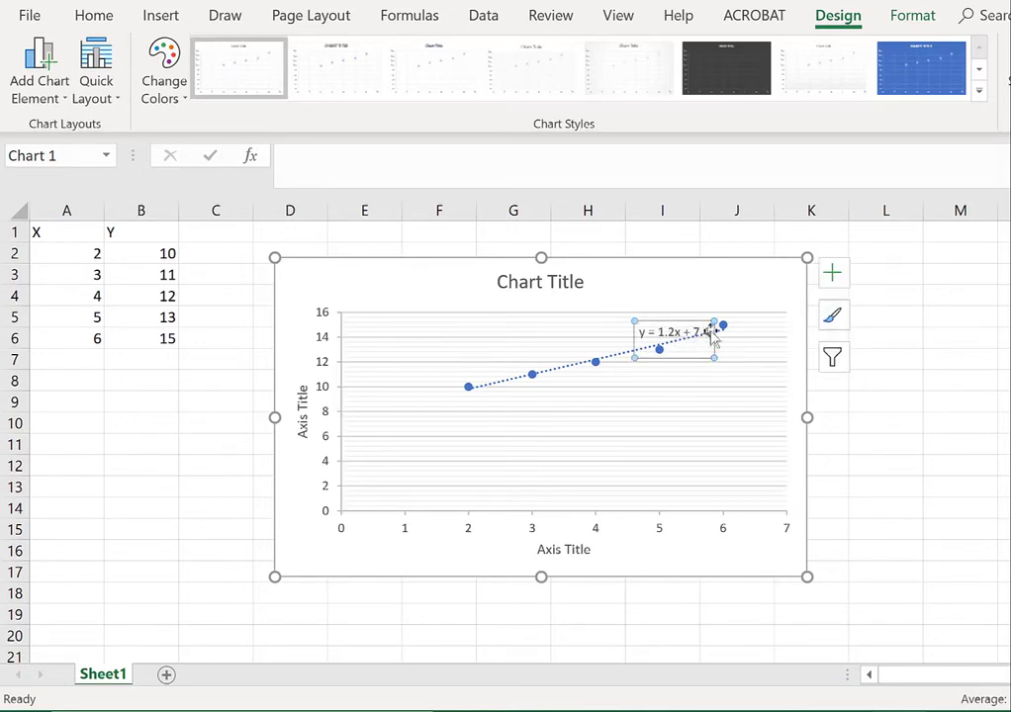
Step: Format the trendline equation as 12-point bold and move it above the trendline, clear of the data points
drag(708, 333, 634, 332)
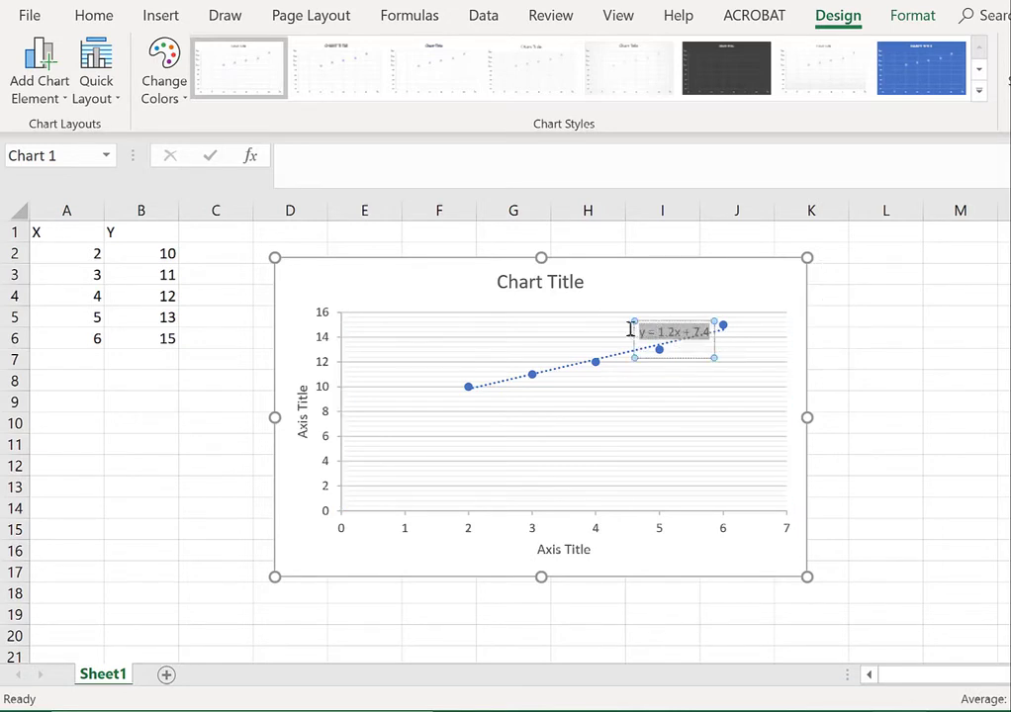
click(101, 21)
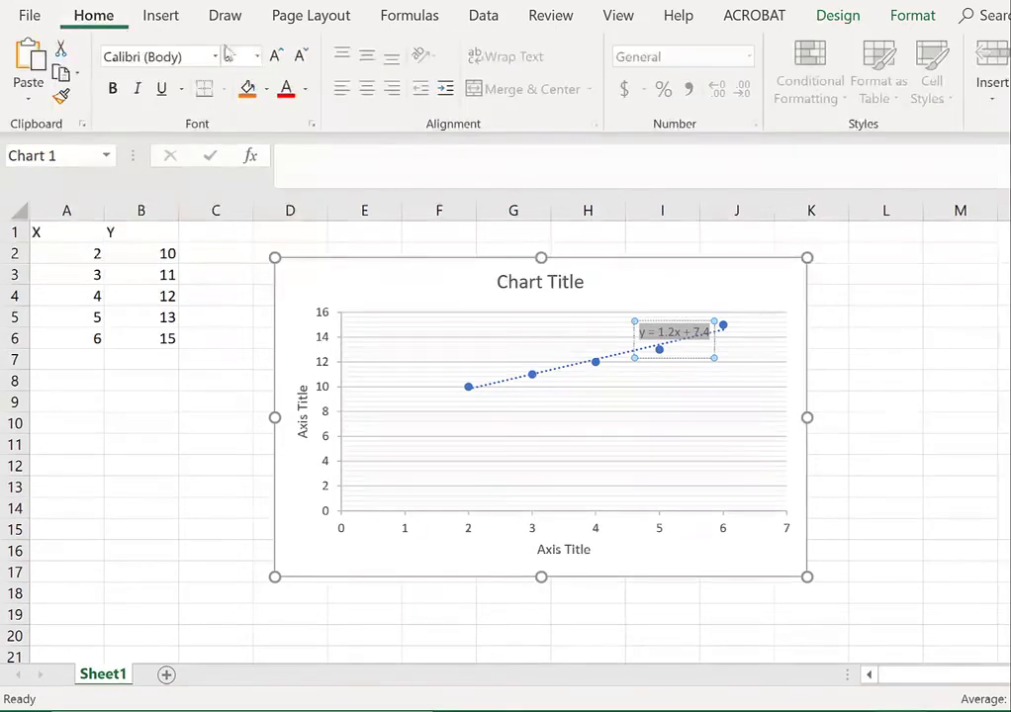
click(257, 57)
click(233, 178)
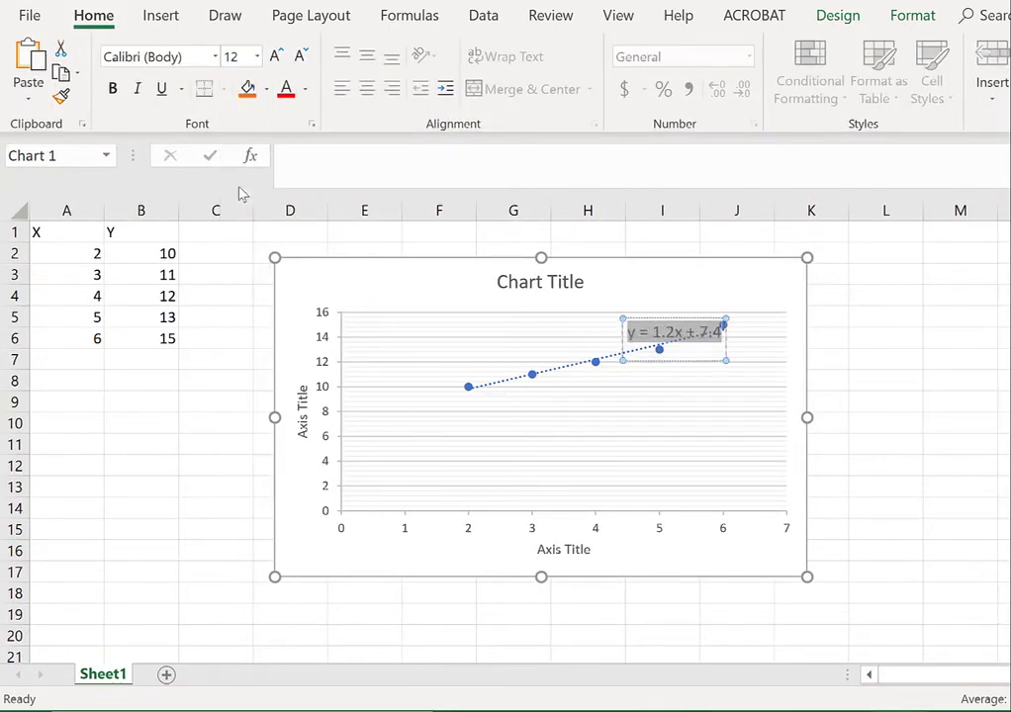
click(112, 90)
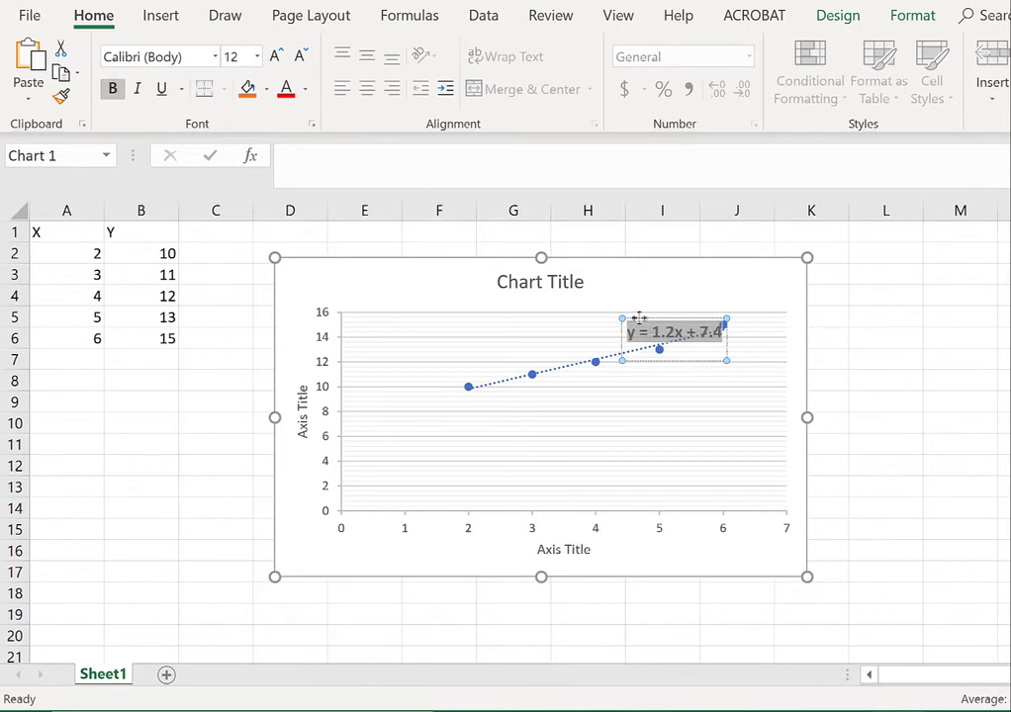
drag(634, 317, 556, 312)
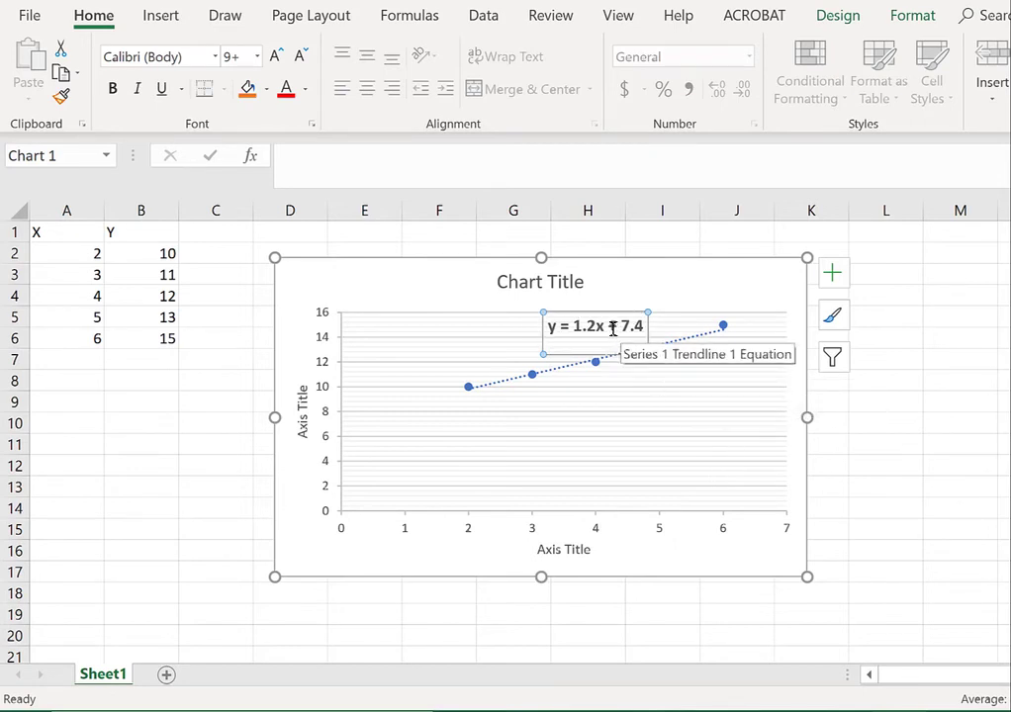
Step: Open the trendline's formatting options and set its intercept to 0.0
right_click(598, 364)
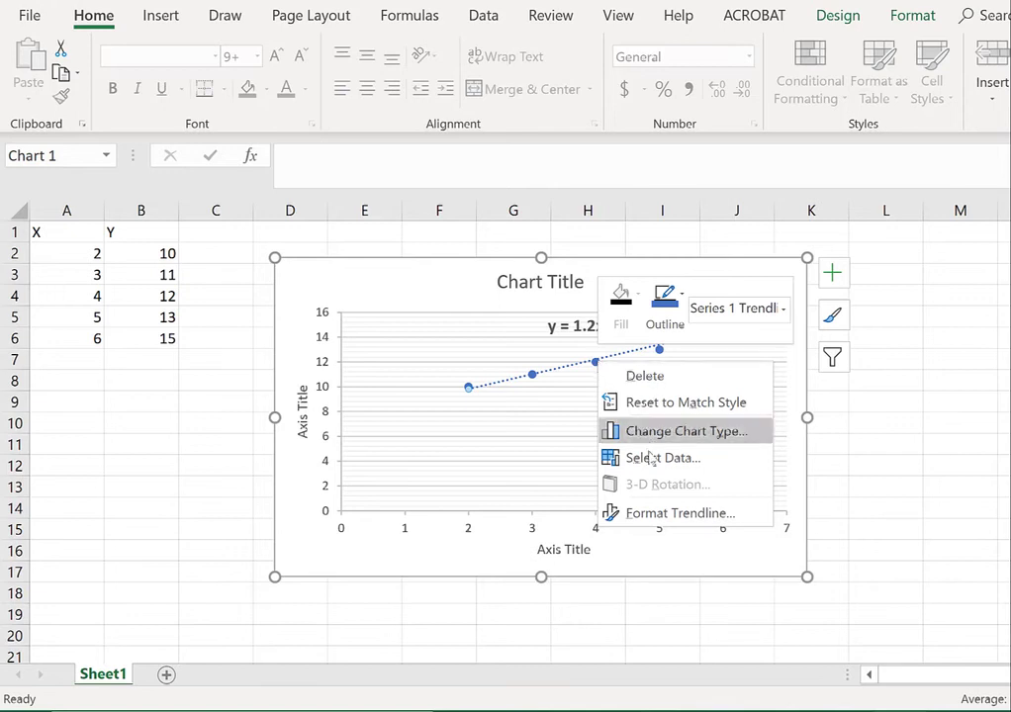
click(671, 513)
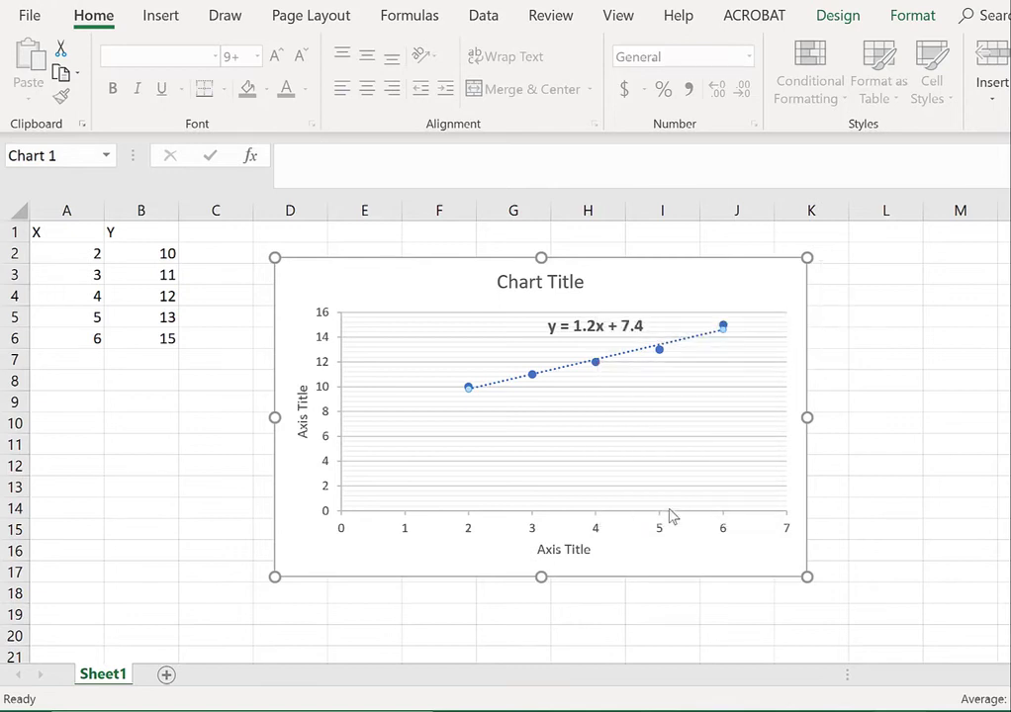
right_click(604, 328)
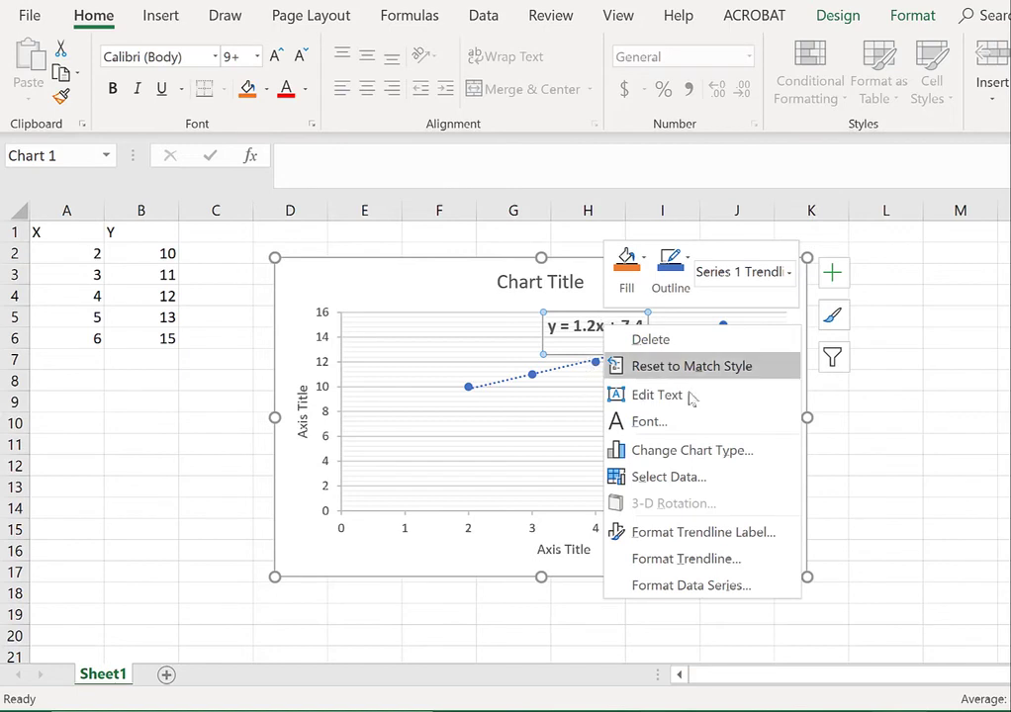
right_click(533, 376)
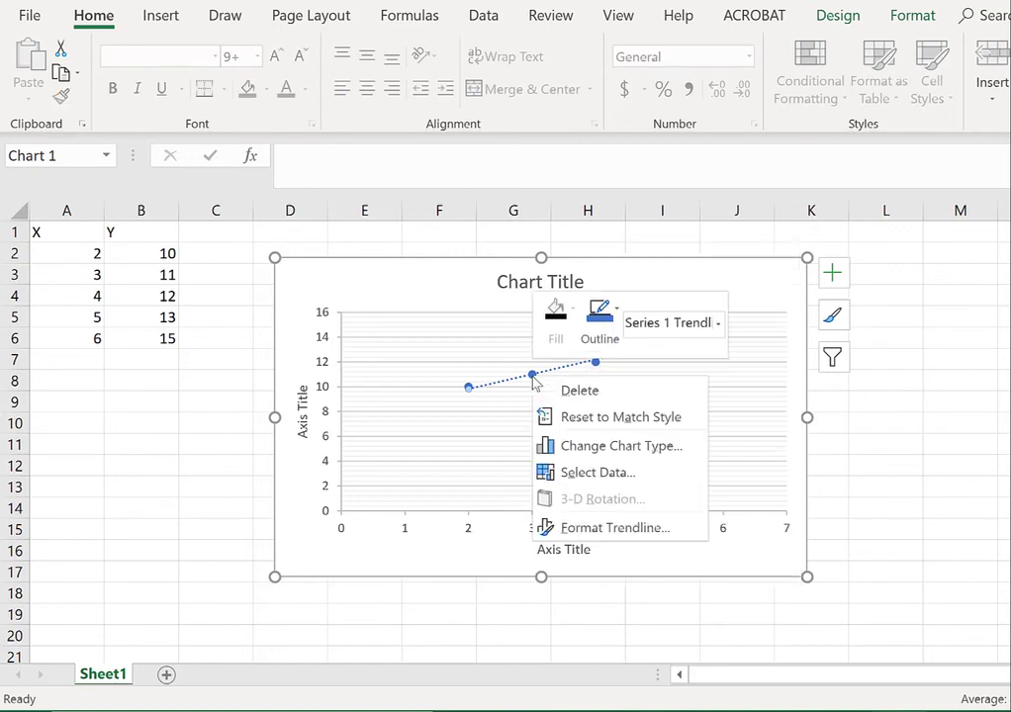
click(627, 528)
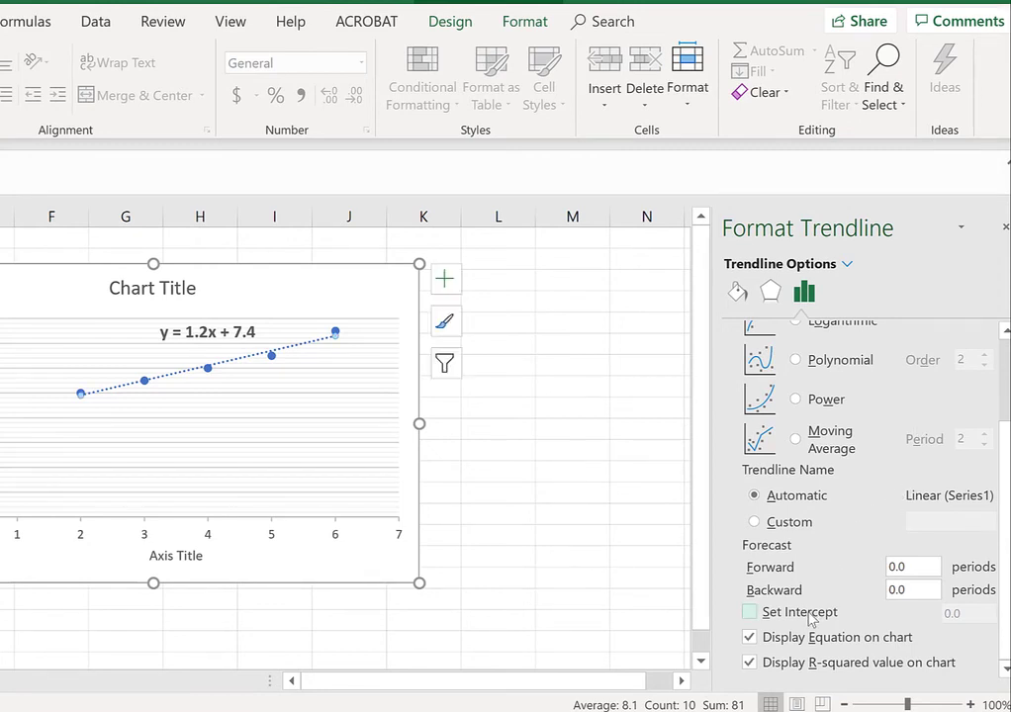
click(801, 612)
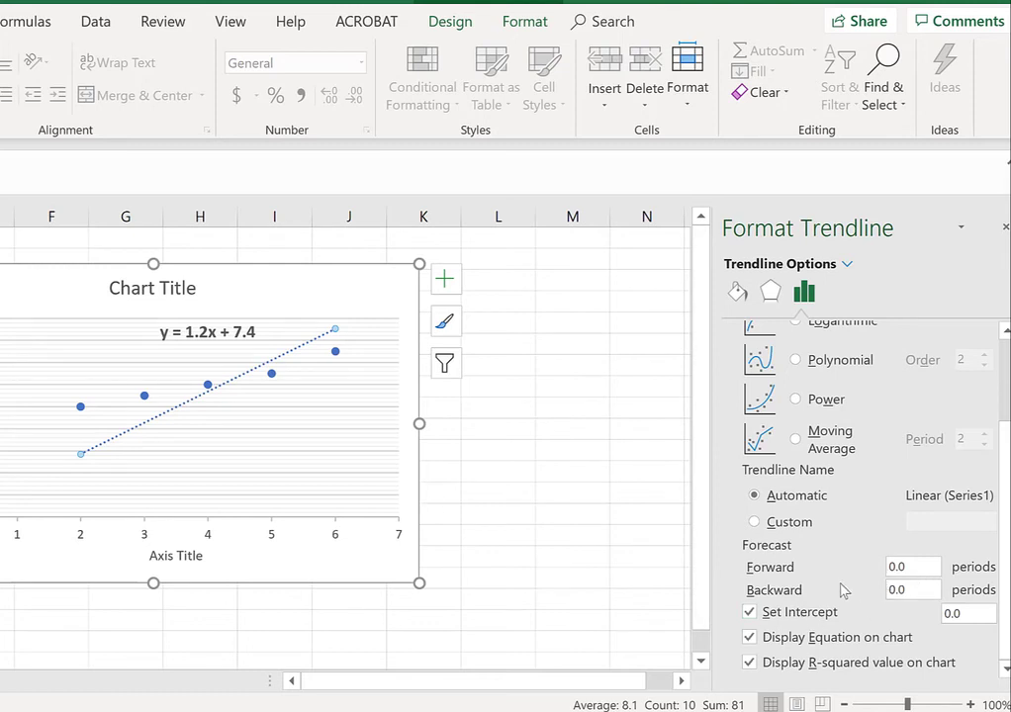
Step: Redisplay the trendline equation without the R-squared value and turn off the set intercept option
click(749, 662)
click(749, 638)
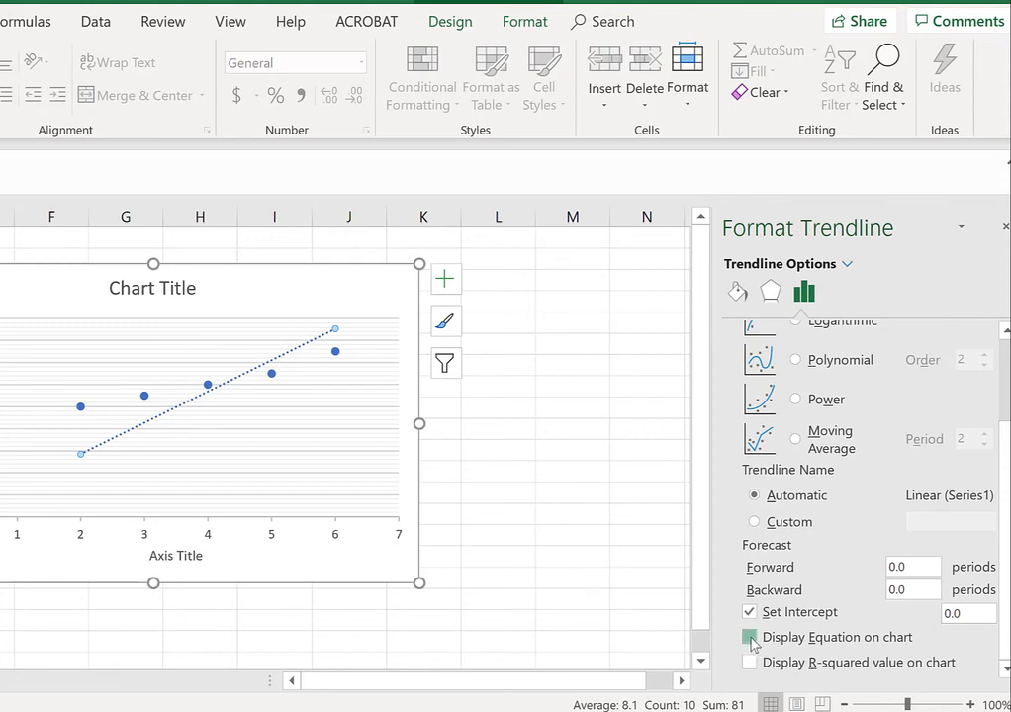
click(750, 638)
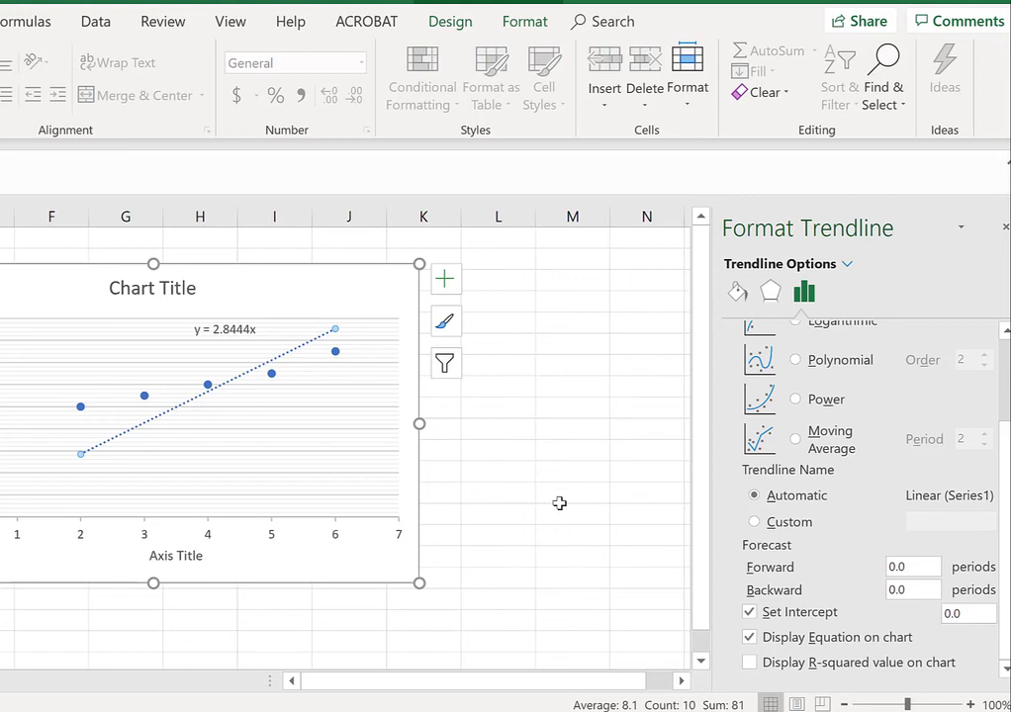
click(750, 613)
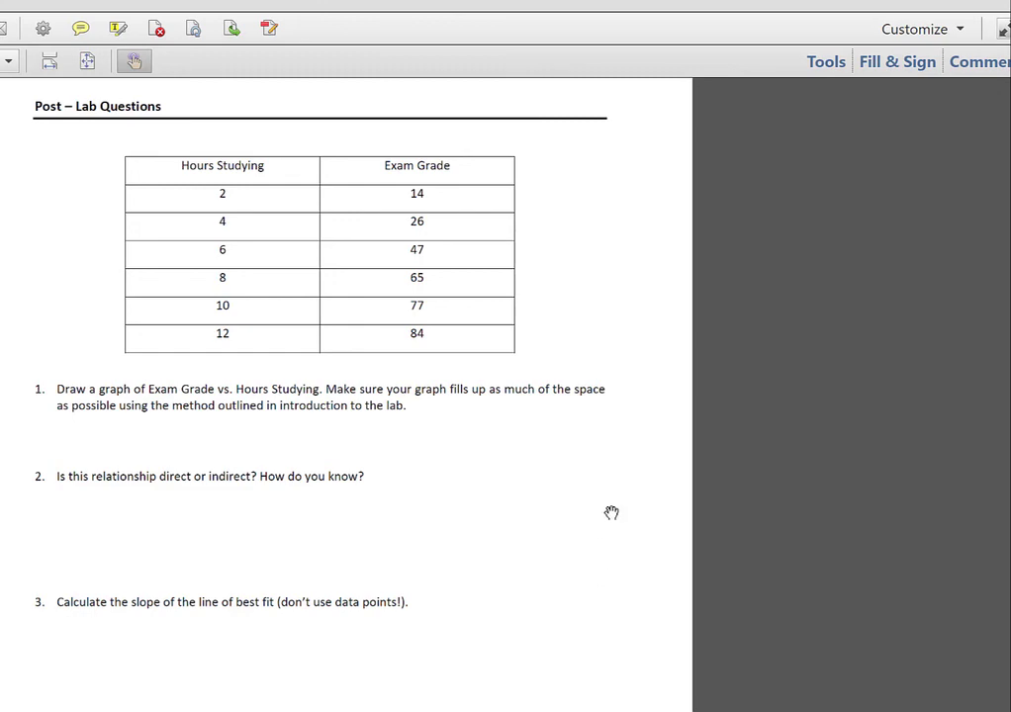
Step: Review the Post-Lab Questions 1 to 7 and the Hours Studying and Exam Grade table in the PDF worksheet
scroll(611, 512, down, 7)
scroll(611, 513, down, 12)
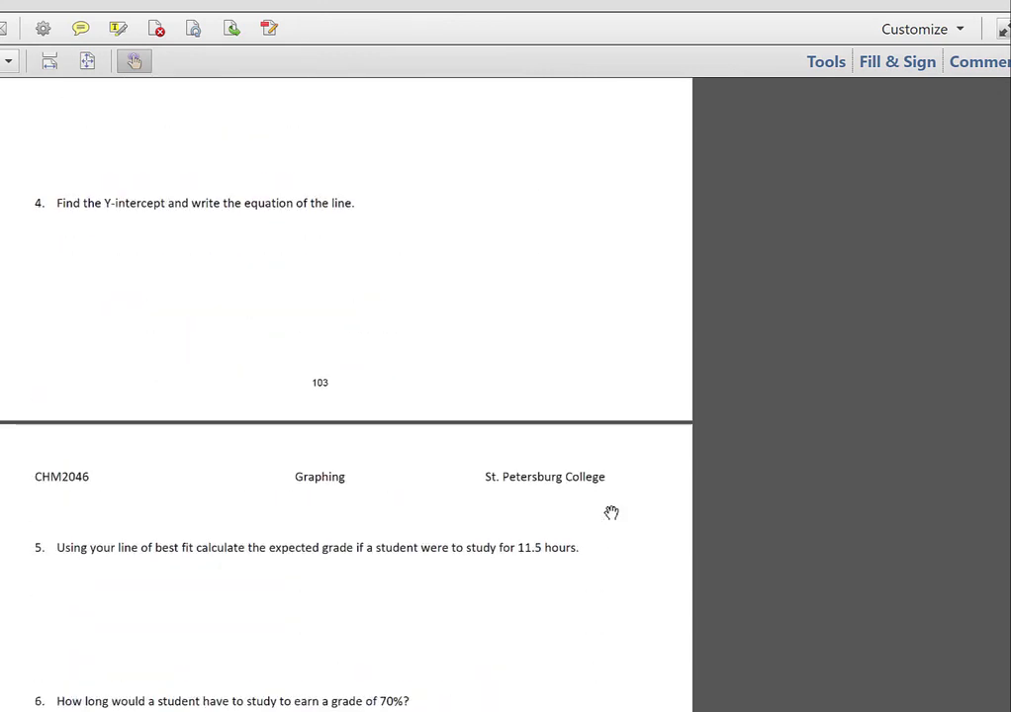
scroll(611, 513, down, 1)
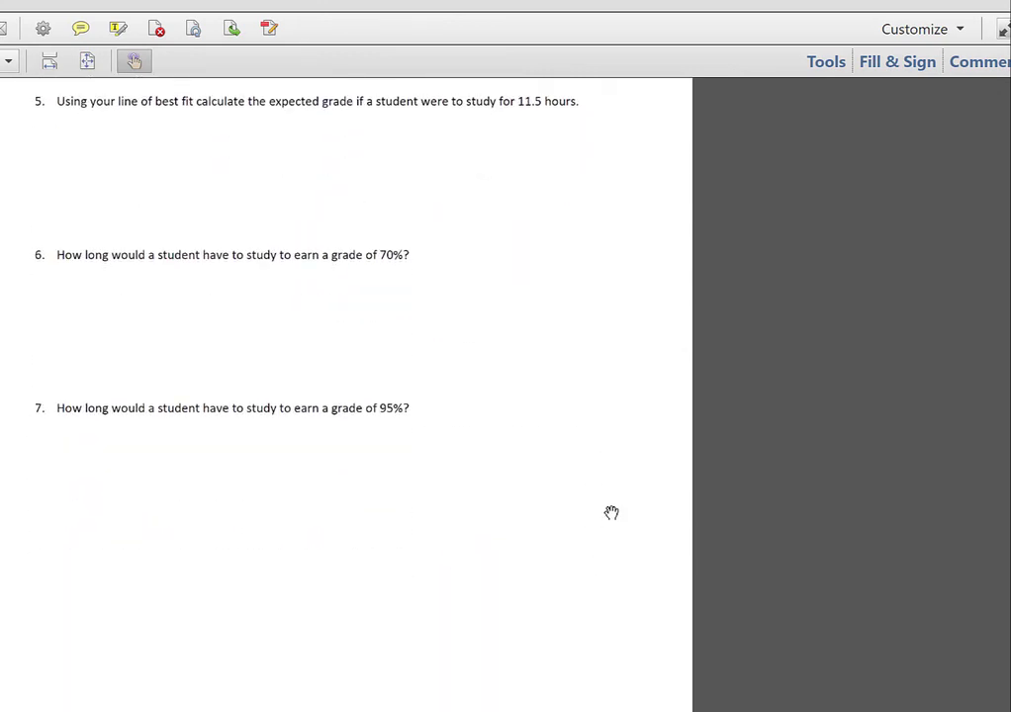